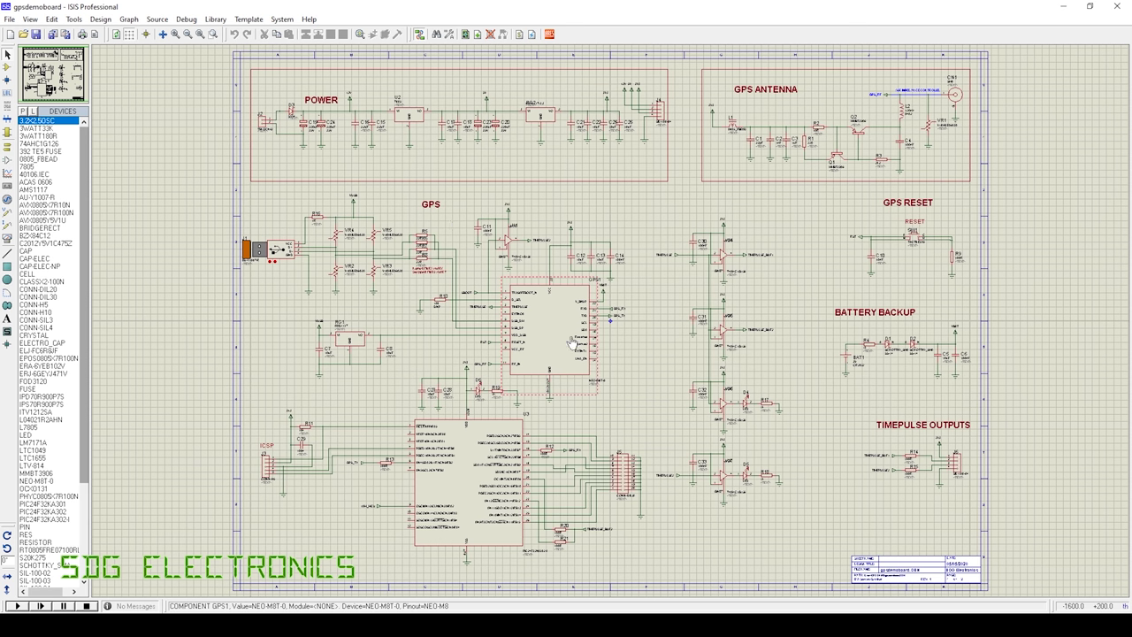
Move to Root sheet 2 of the schematic and zoom in around U8 and the DAC control circuit.
scroll(557, 337, "up", 2)
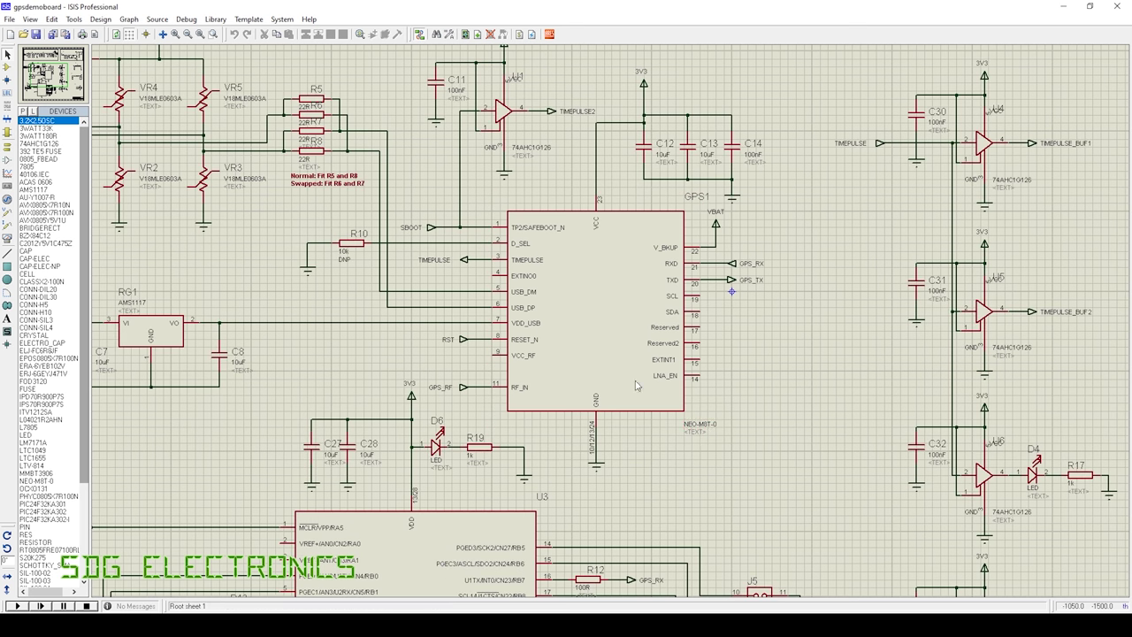
scroll(645, 359, "down", 3)
scroll(610, 327, "up", 1)
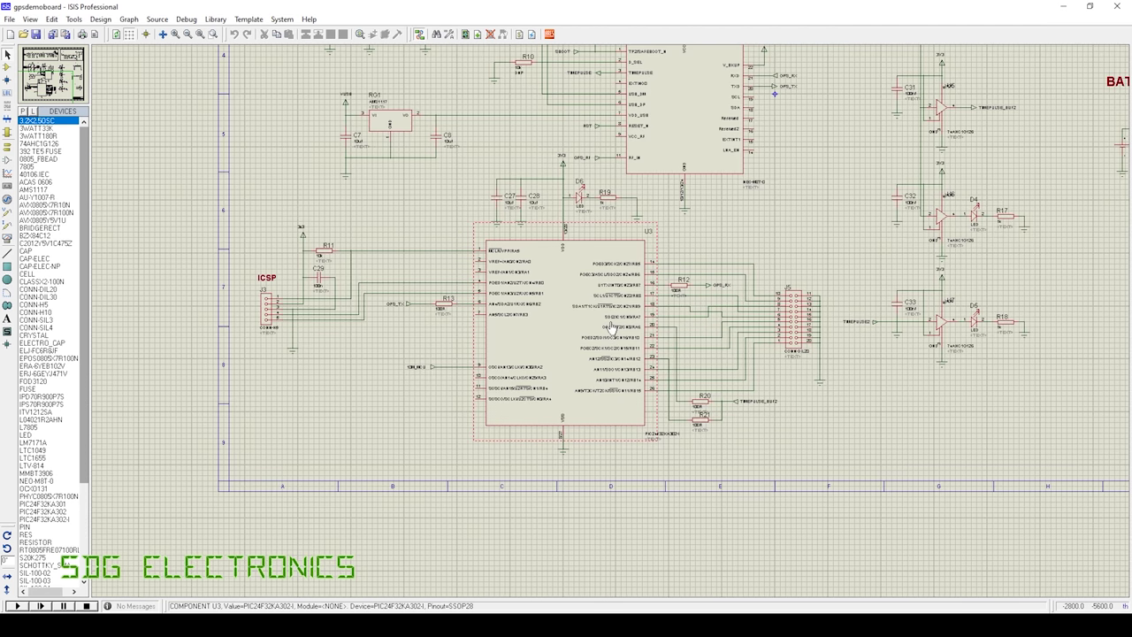
scroll(637, 429, "up", 2)
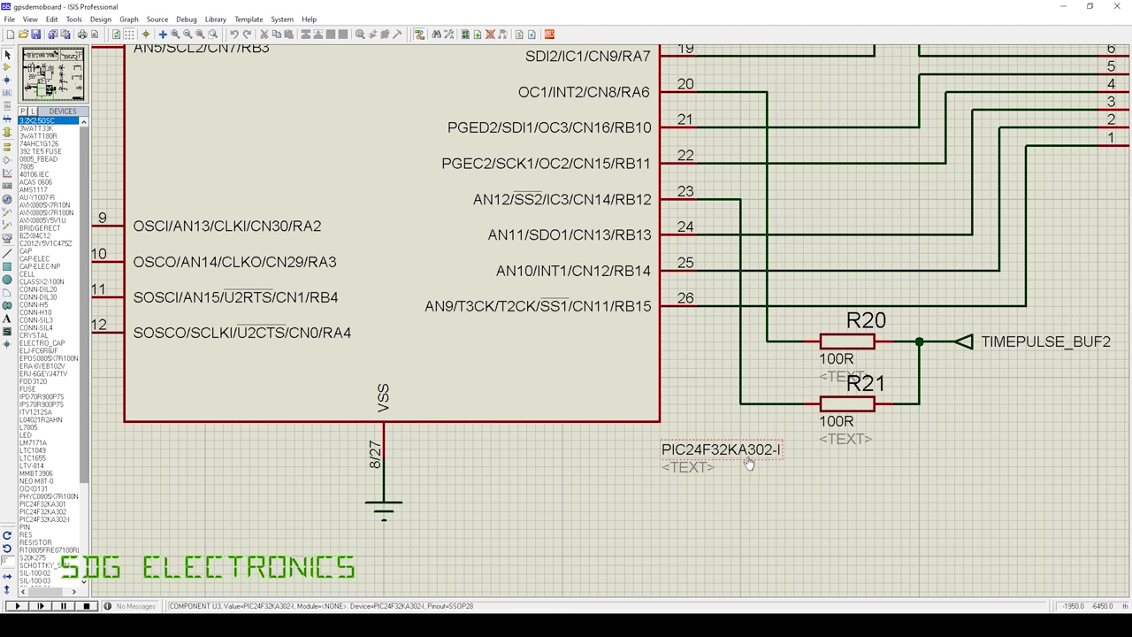
scroll(750, 459, "down", 2)
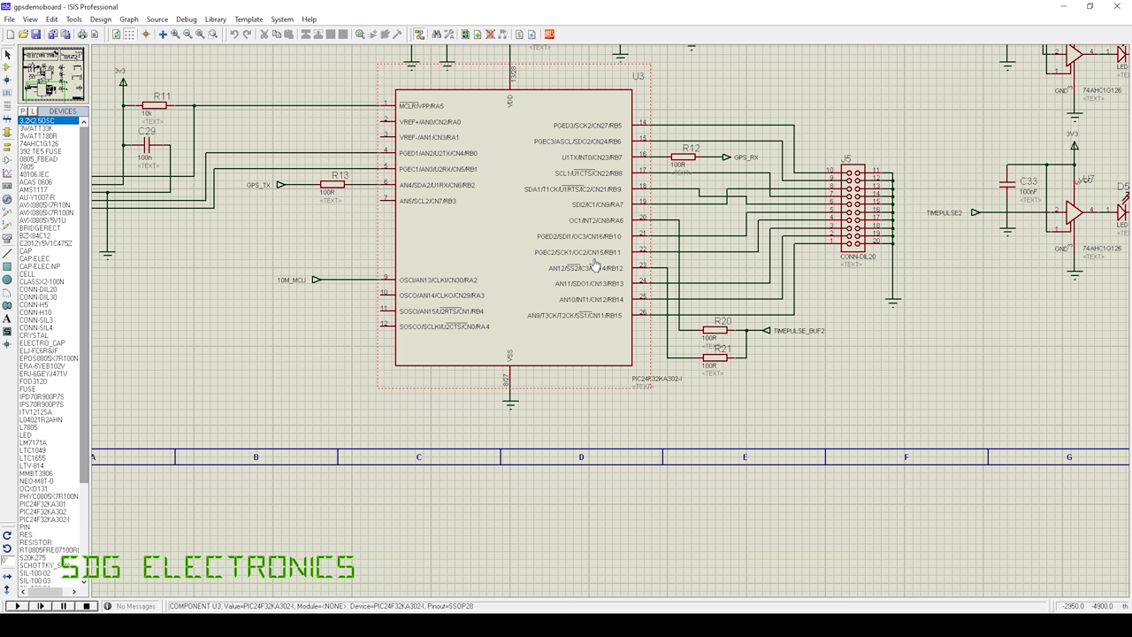
scroll(601, 291, "down", 4)
scroll(609, 321, "up", 5)
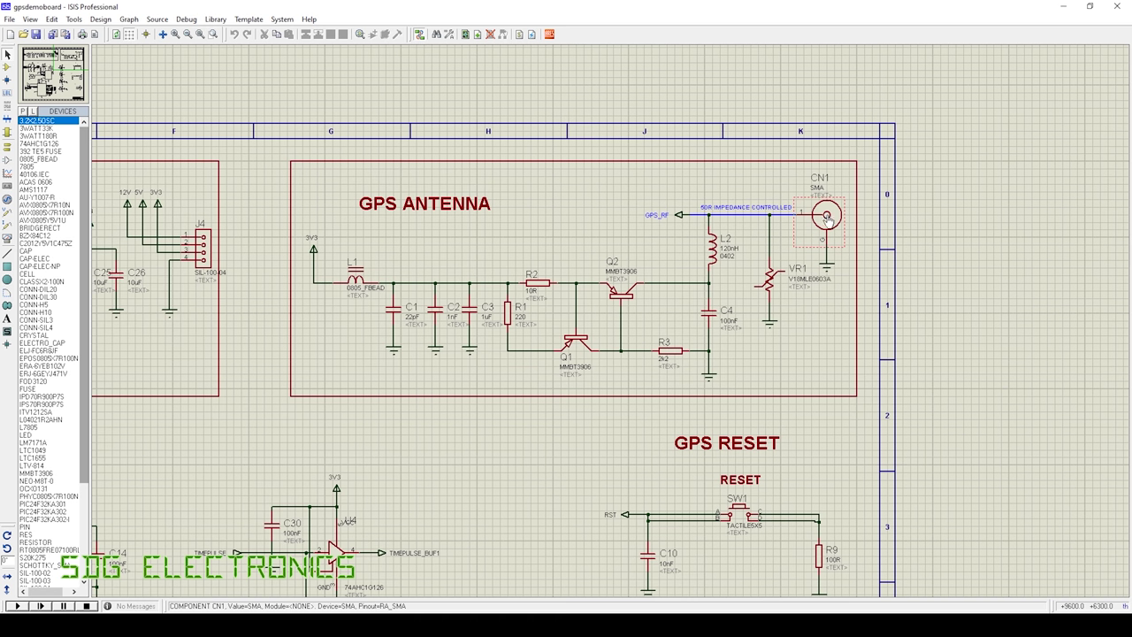
key("Page_Down")
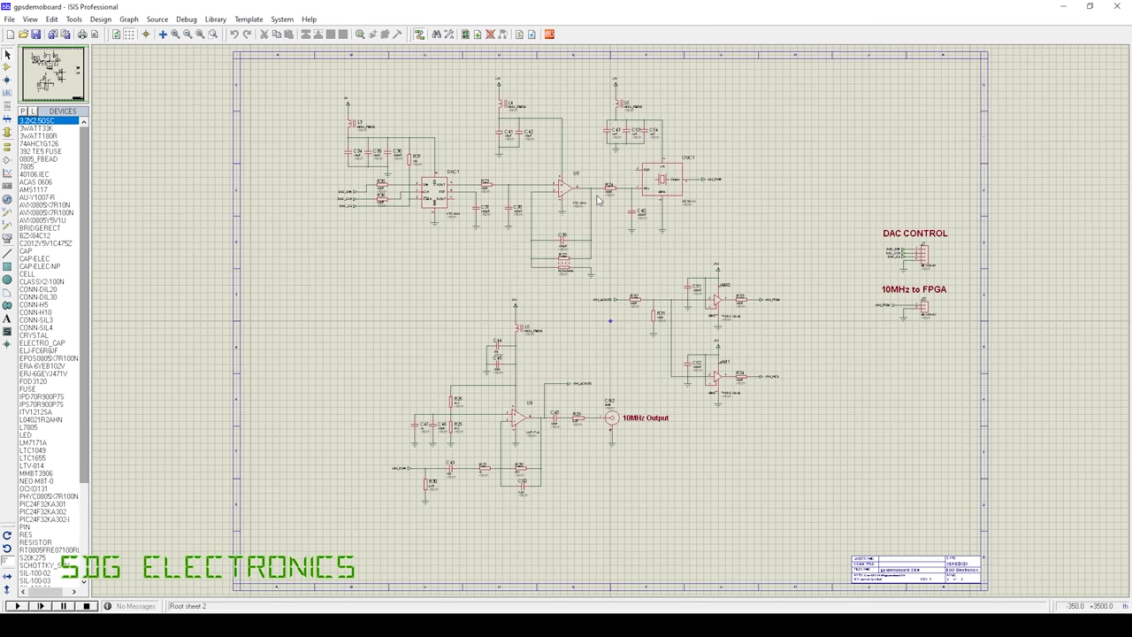
scroll(610, 329, "up", 2)
scroll(611, 329, "up", 1)
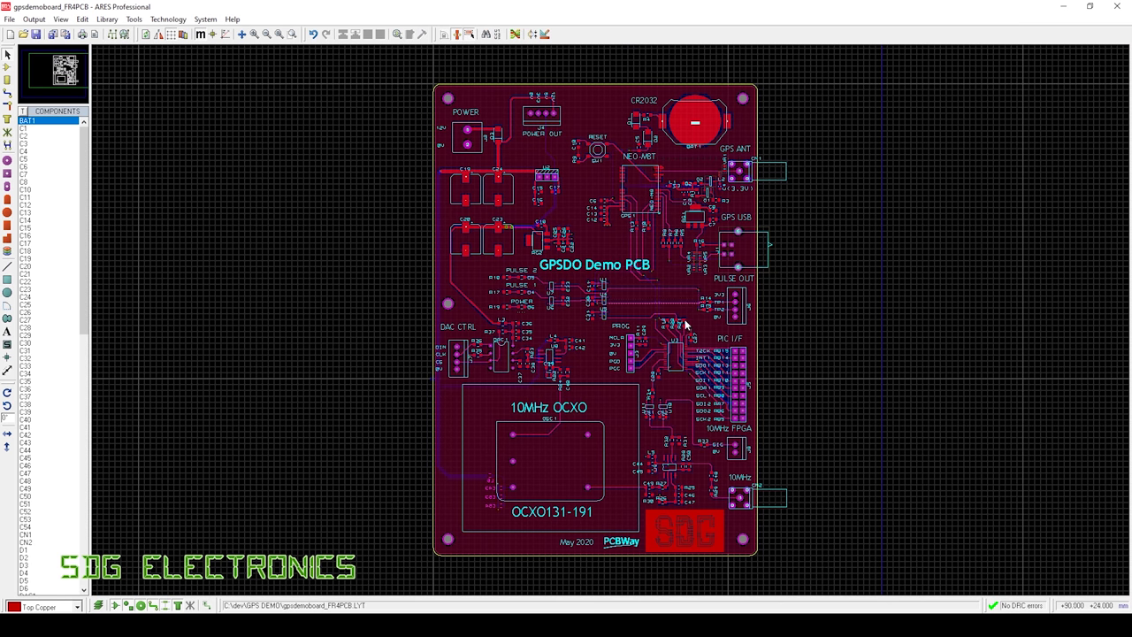
scroll(552, 470, "up", 2)
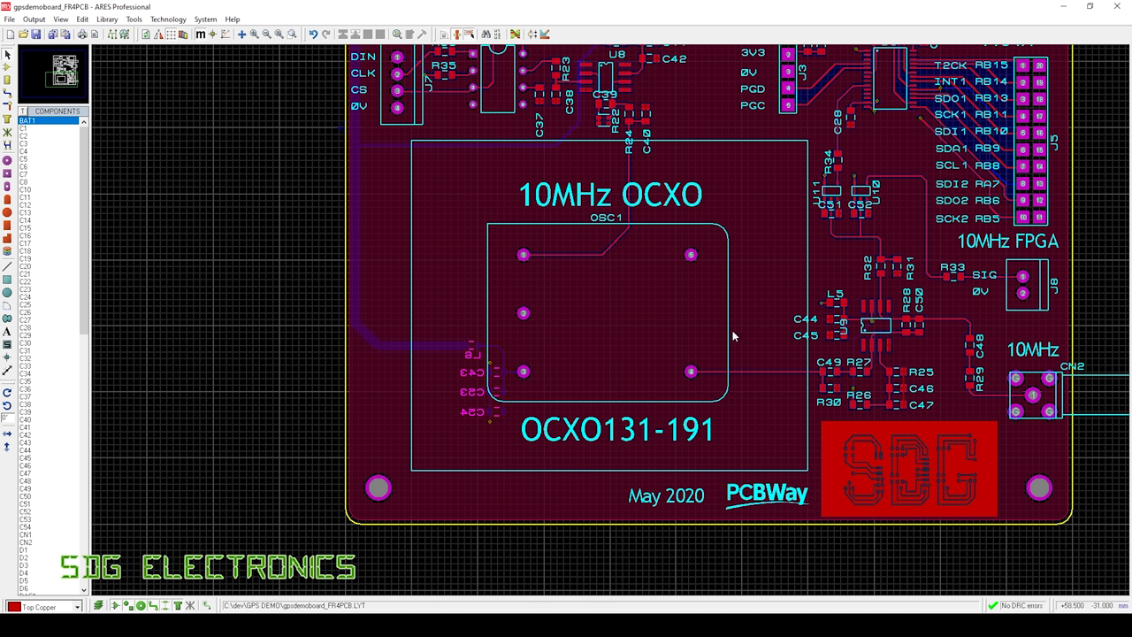
key("F7")
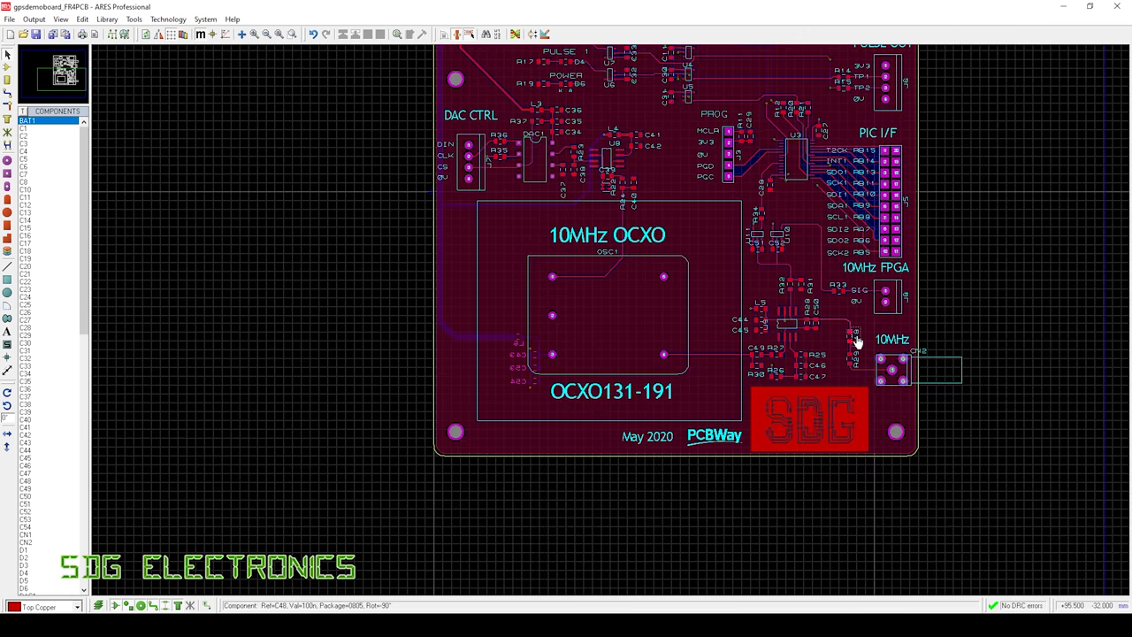
key("F6")
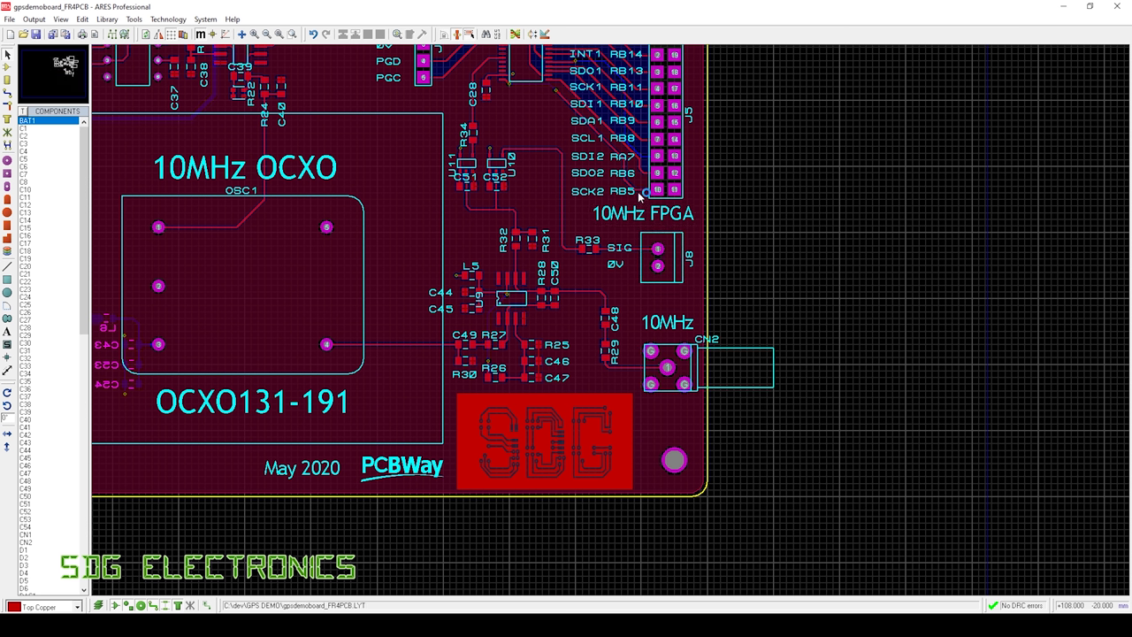
scroll(624, 262, "down", 1)
scroll(496, 311, "up", 1)
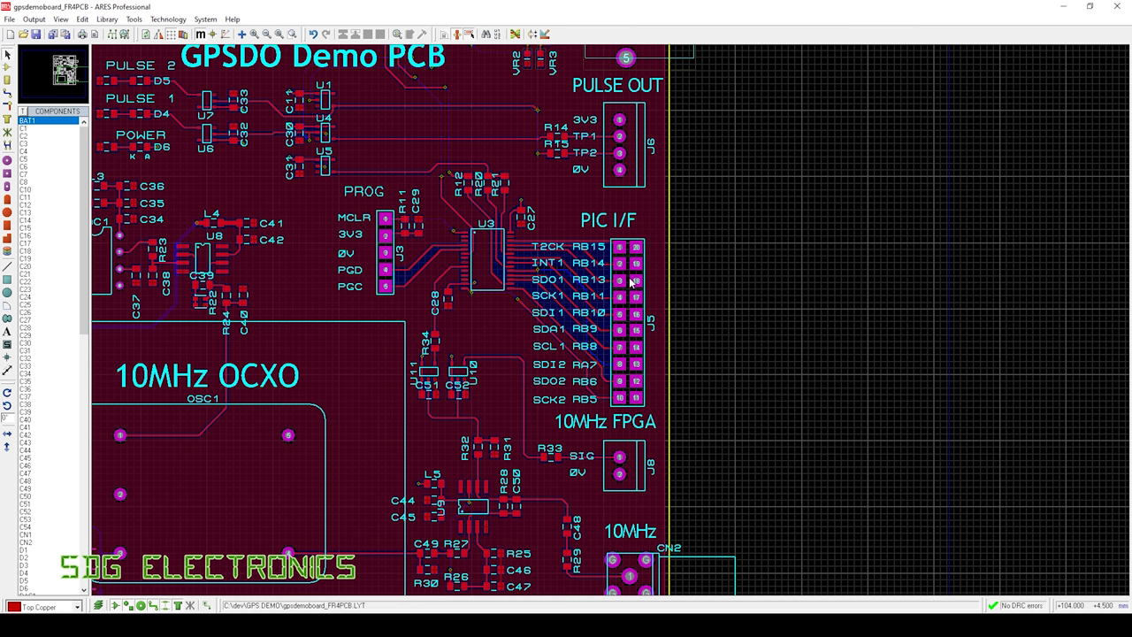
Select the DAC1 chip on the board and pan the view to the GPS and power area.
scroll(620, 281, "down", 2)
scroll(516, 382, "up", 2)
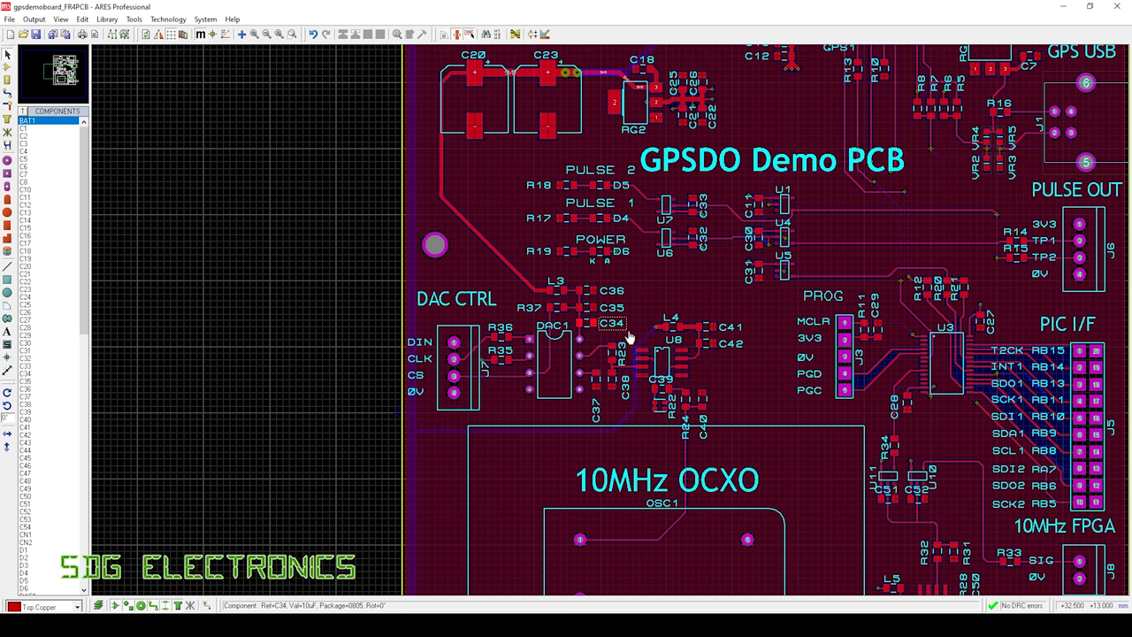
left_click(563, 374)
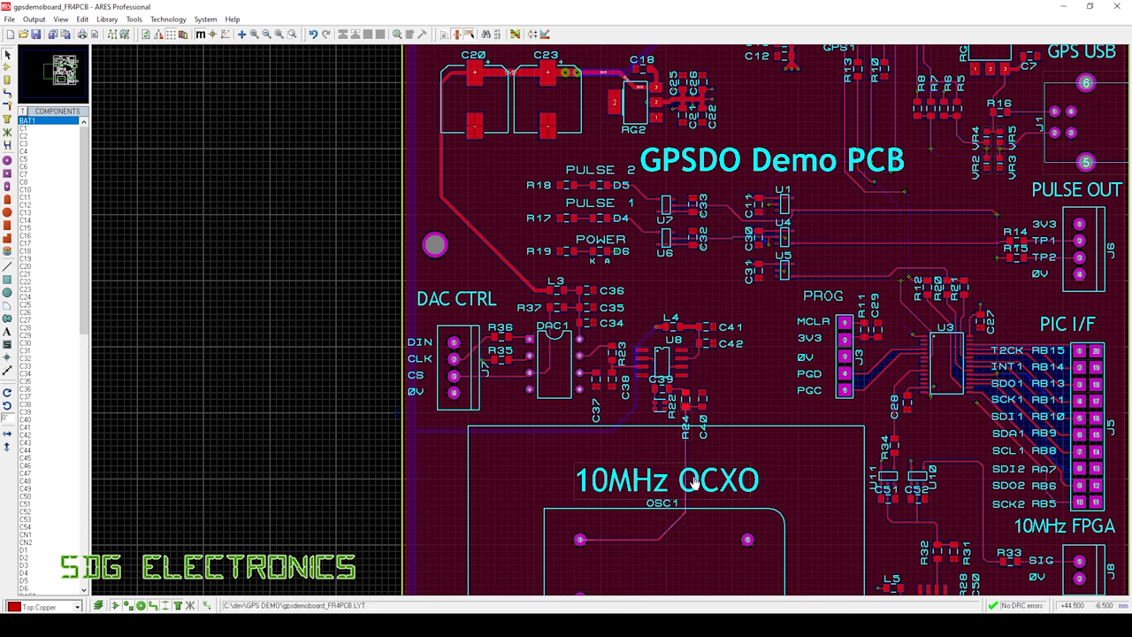
key("F5")
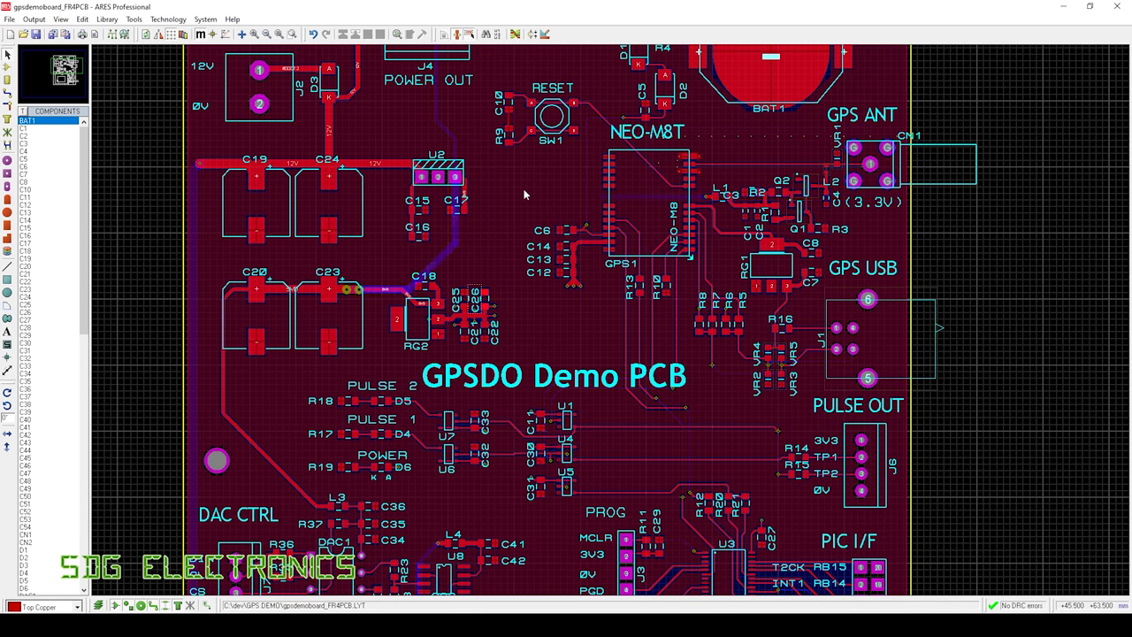
scroll(824, 212, "down", 1)
scroll(459, 363, "up", 1)
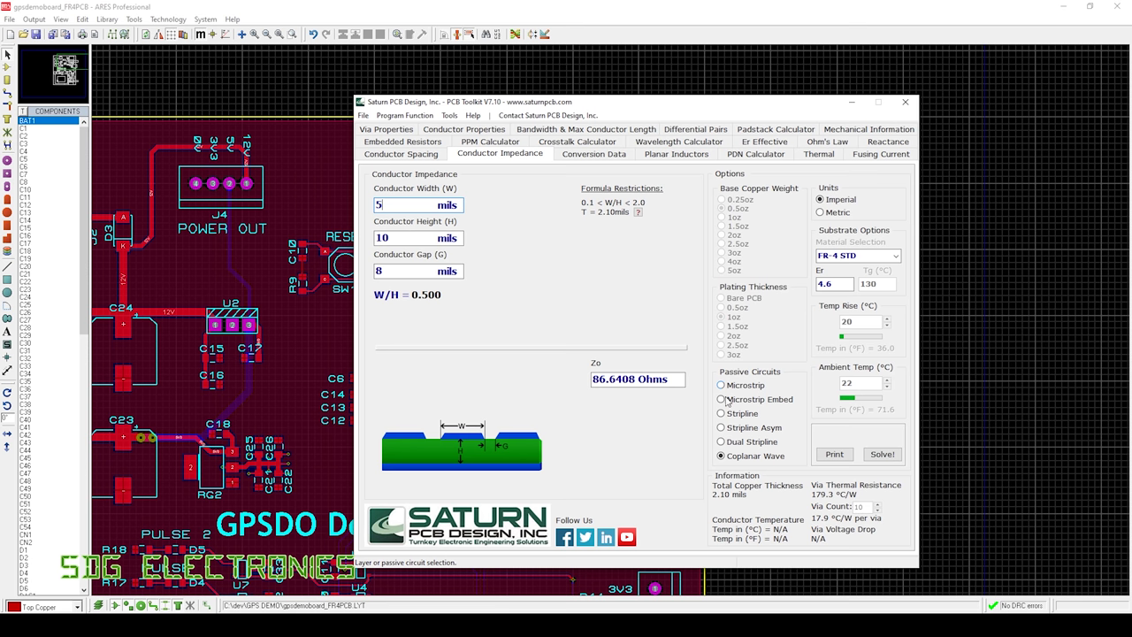
left_click(722, 385)
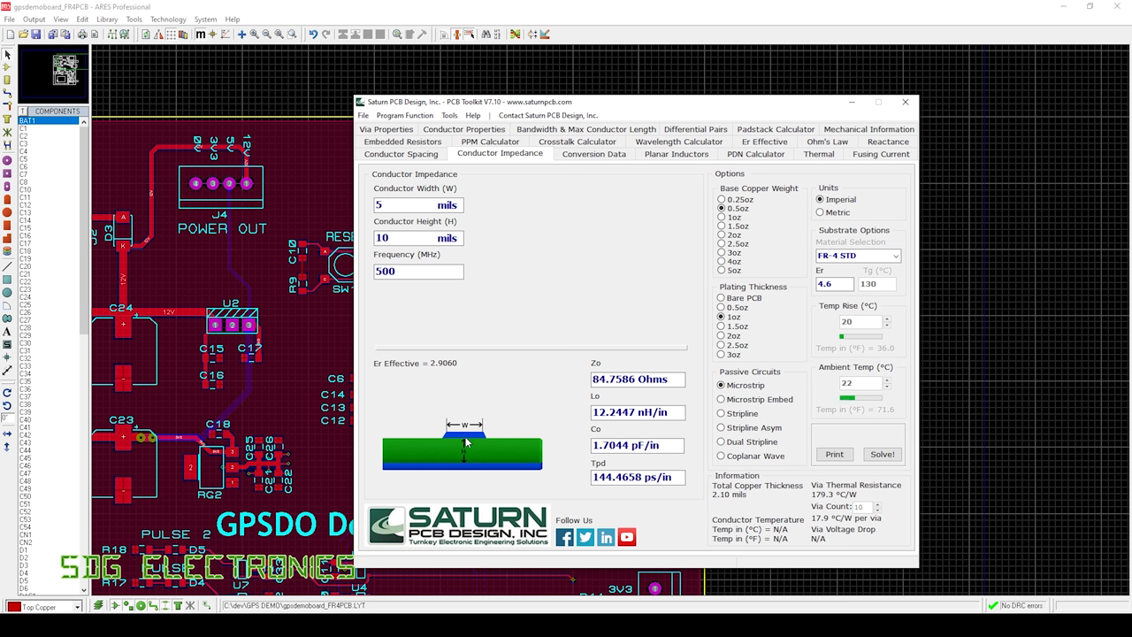
left_click(720, 456)
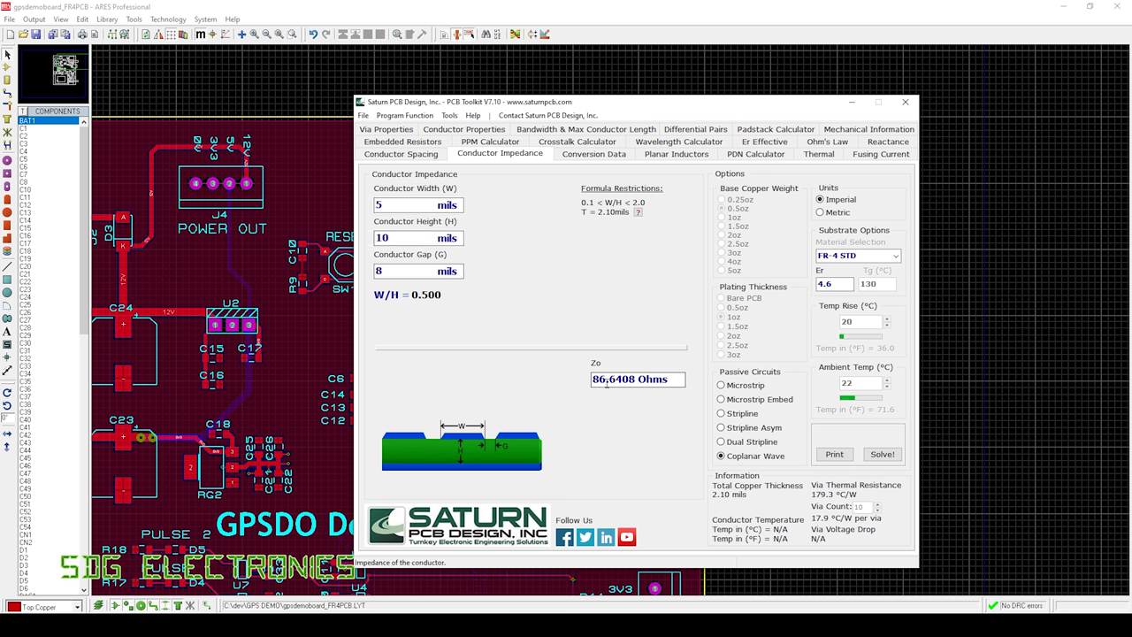
Change the conductor width to 30 mils and switch the calculation to microstrip.
double_click(392, 204)
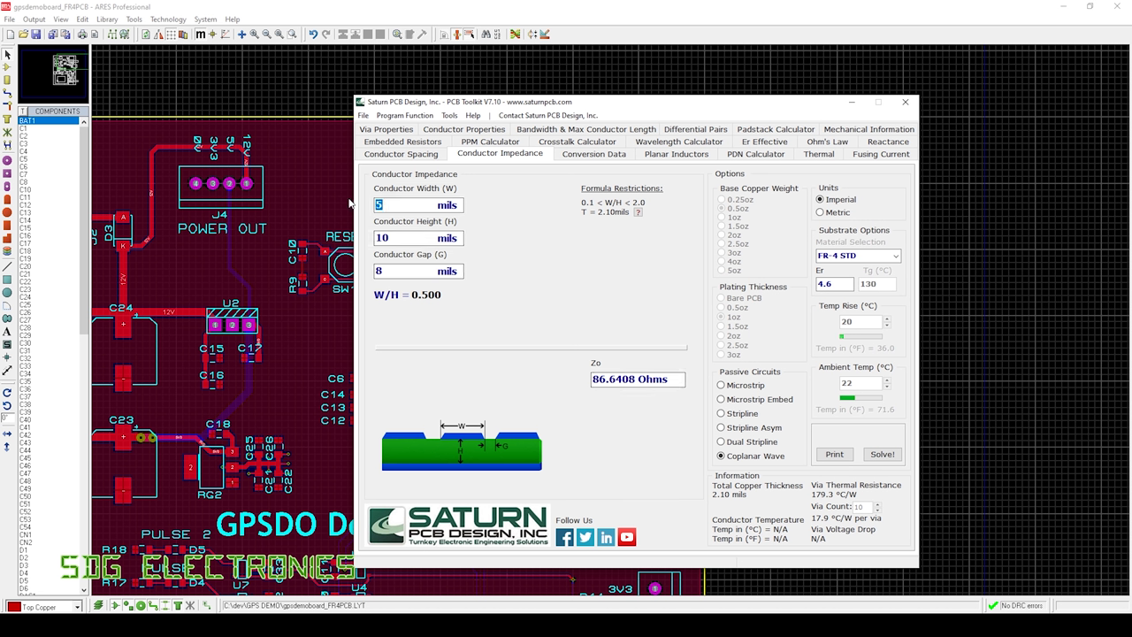
type("3")
key("Return")
key("Tab")
key("Tab")
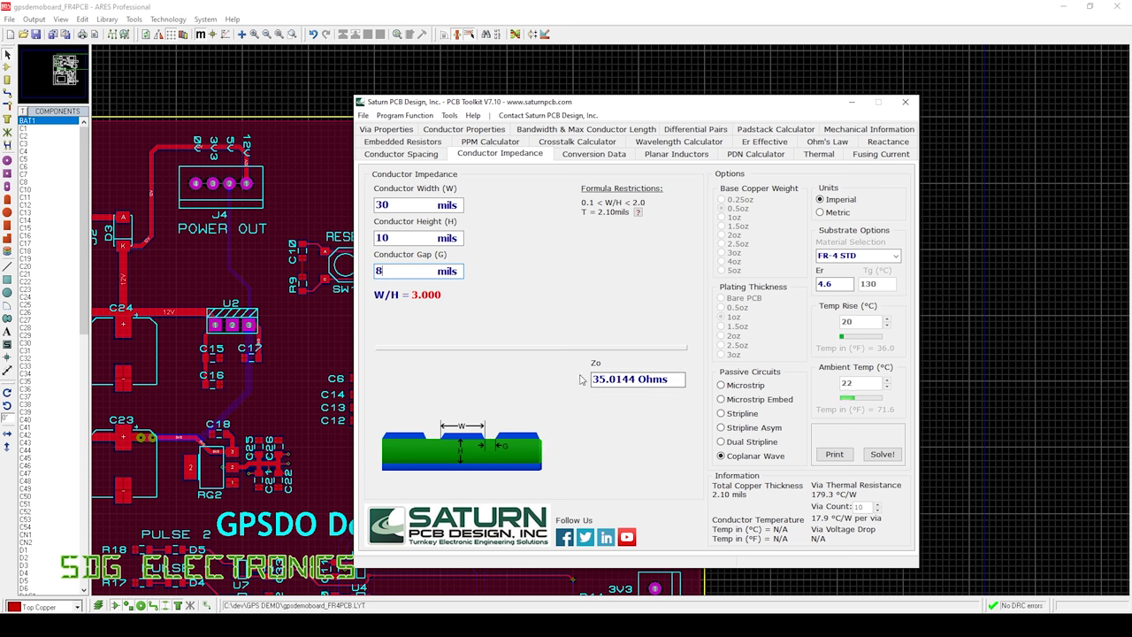
left_click(721, 385)
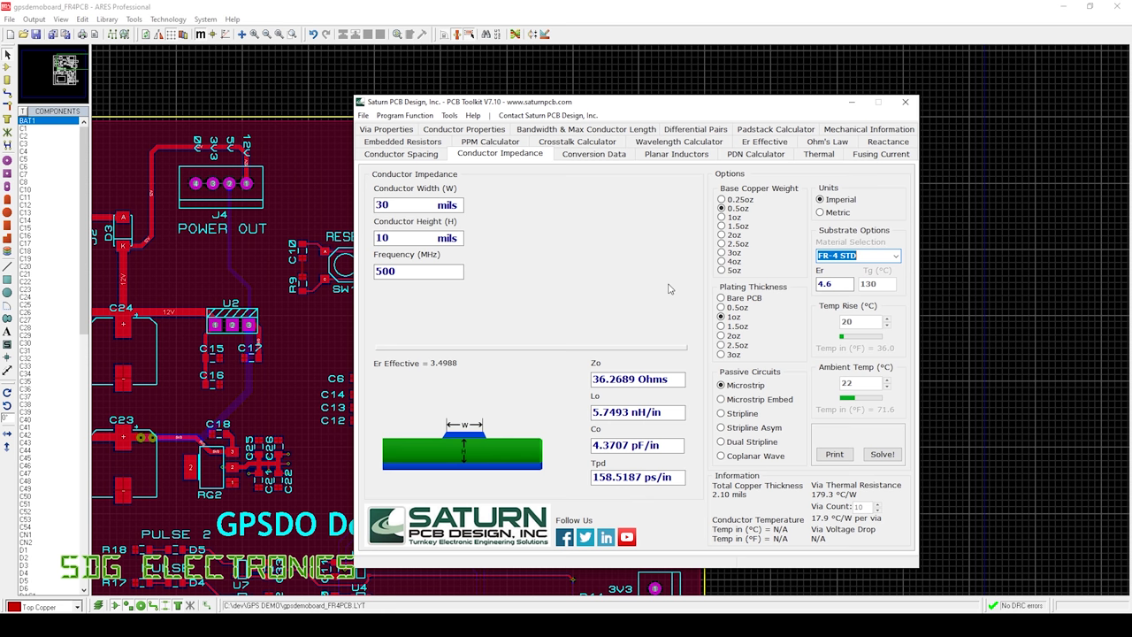
Pick RO4003 from the substrate material list, giving 41.5803 ohms.
left_click(896, 256)
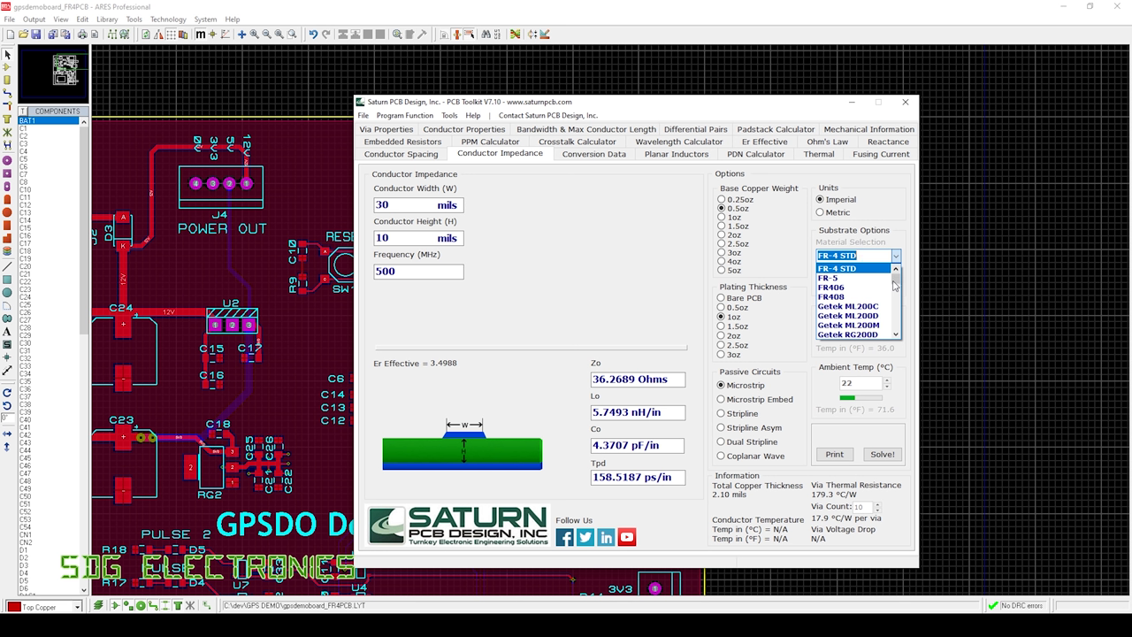
left_click_drag(896, 280, 896, 288)
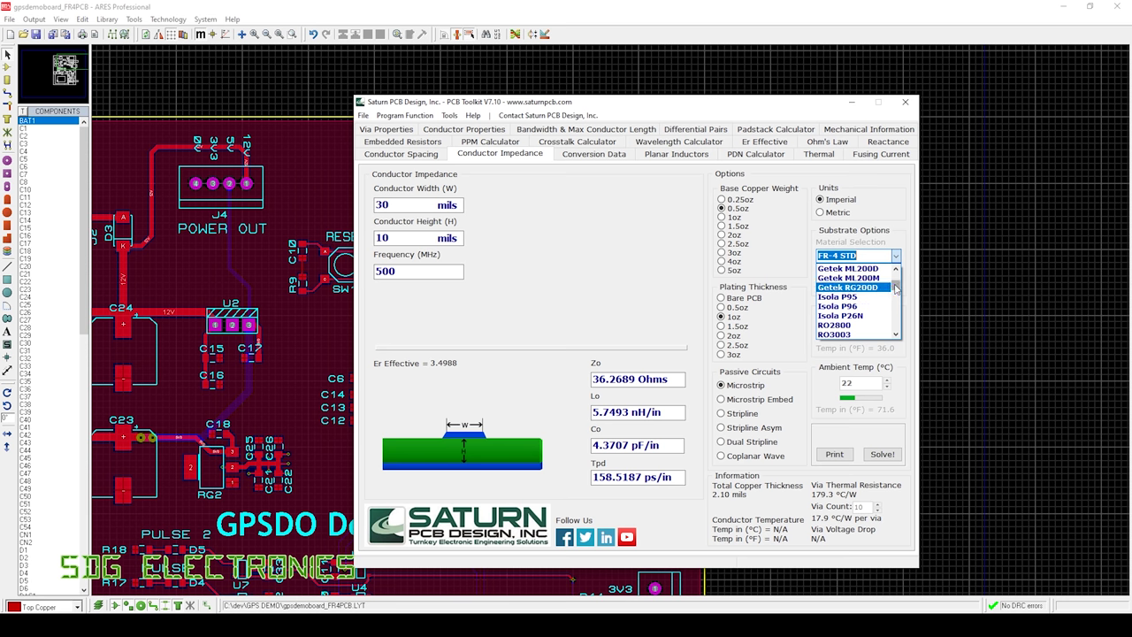
left_click_drag(896, 288, 896, 292)
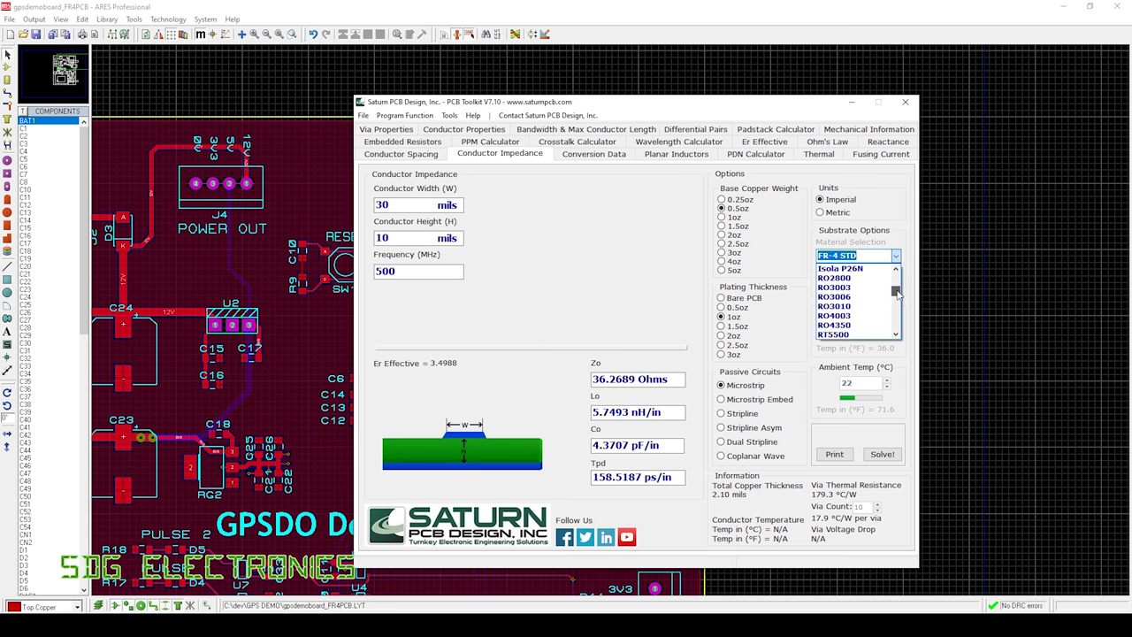
left_click(862, 316)
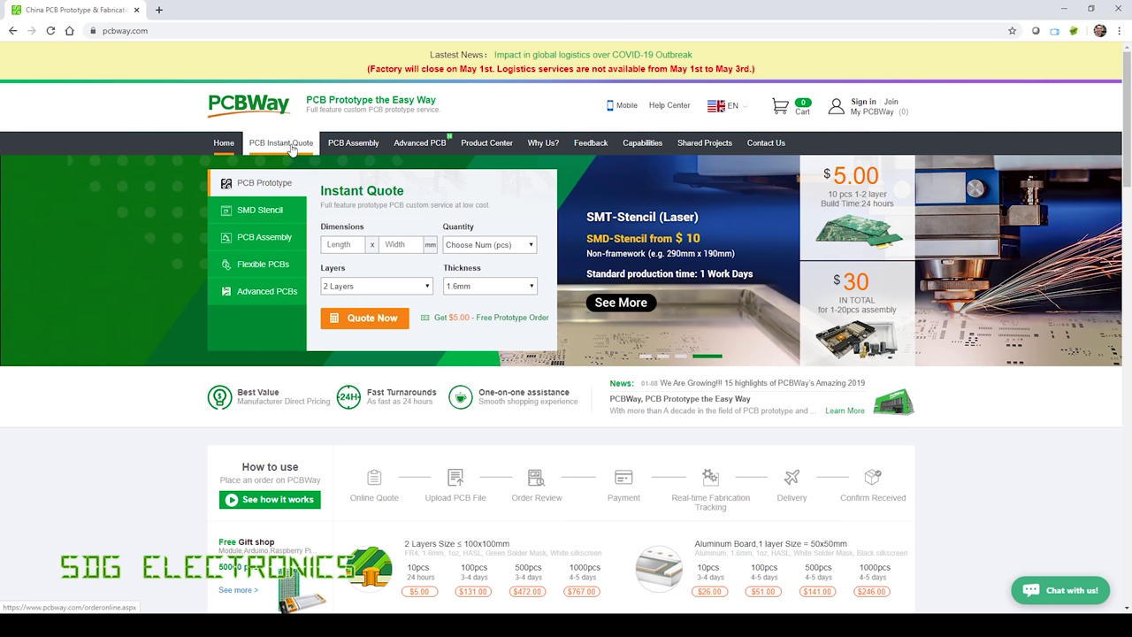
Start a PCBWay instant quote for five 110 × 160 mm boards on Rogers material.
left_click(280, 147)
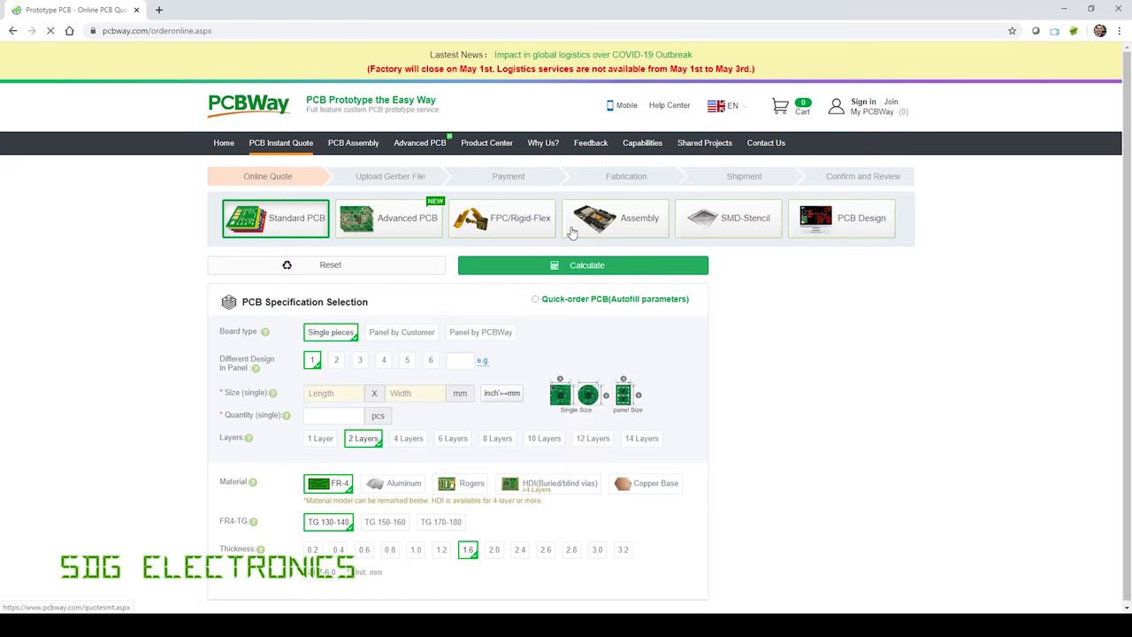
scroll(400, 214, "down", 3)
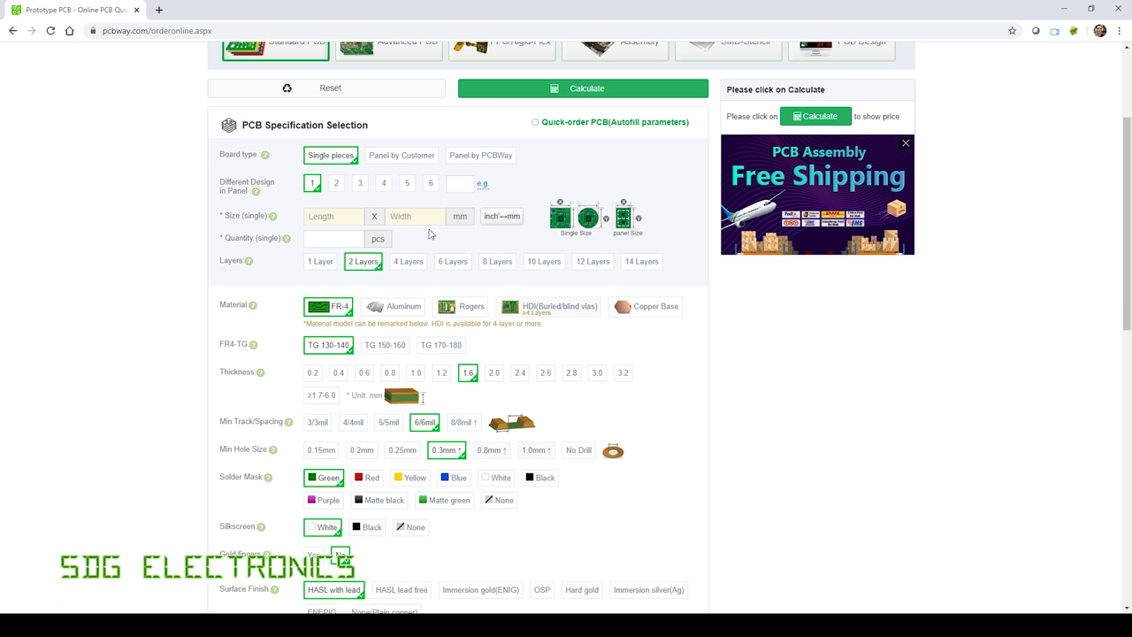
left_click(325, 217)
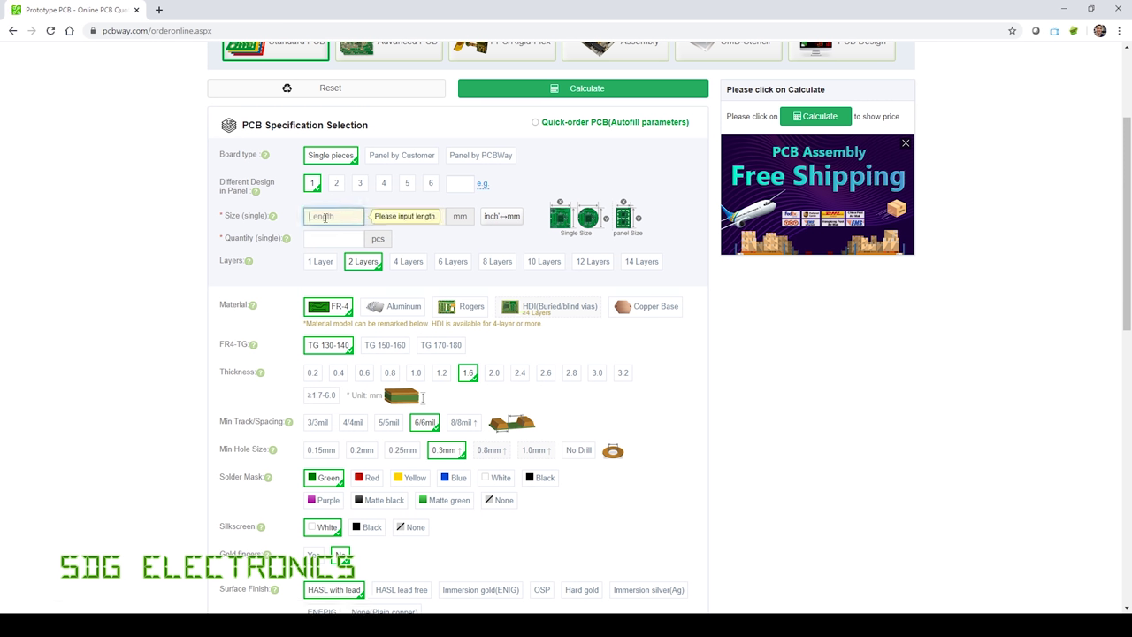
type("110")
left_click(399, 219)
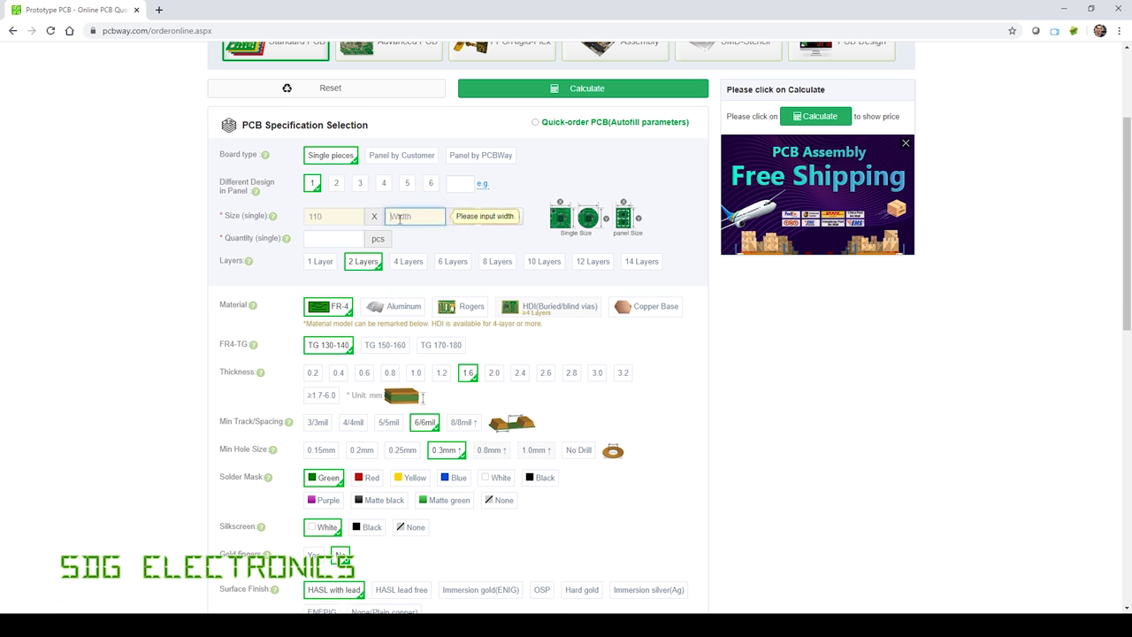
type("160")
left_click(358, 238)
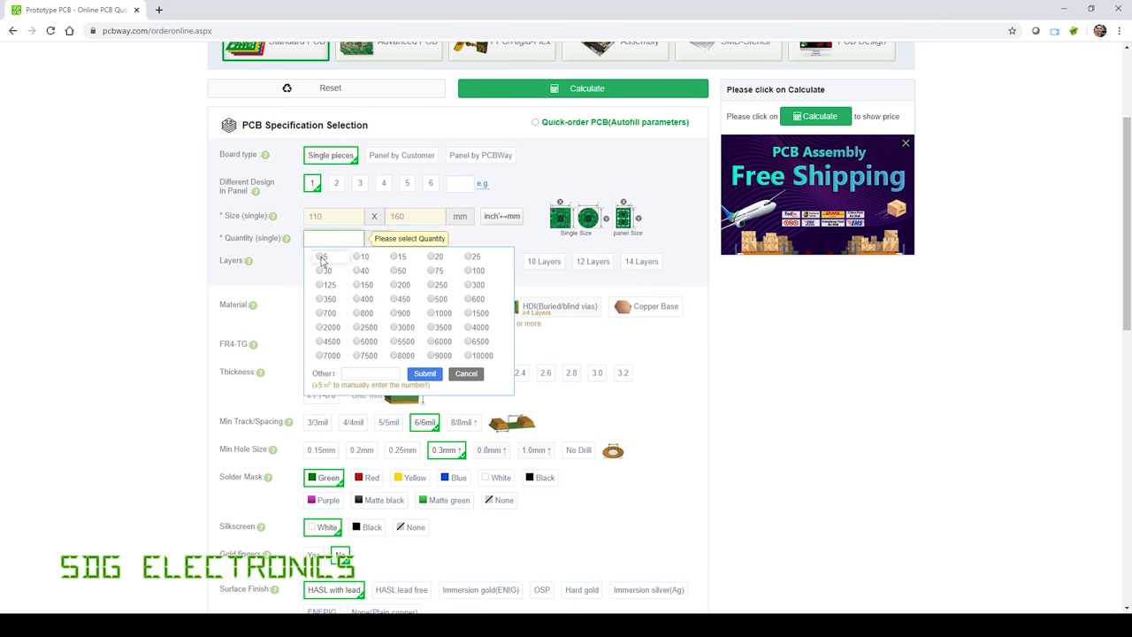
left_click(324, 263)
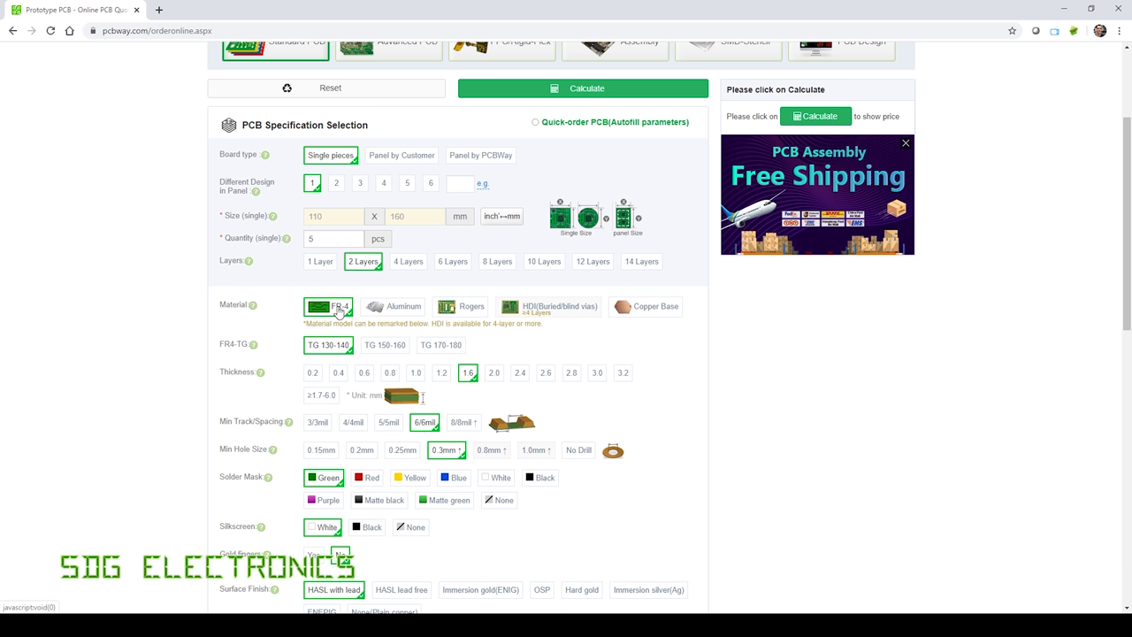
left_click(468, 313)
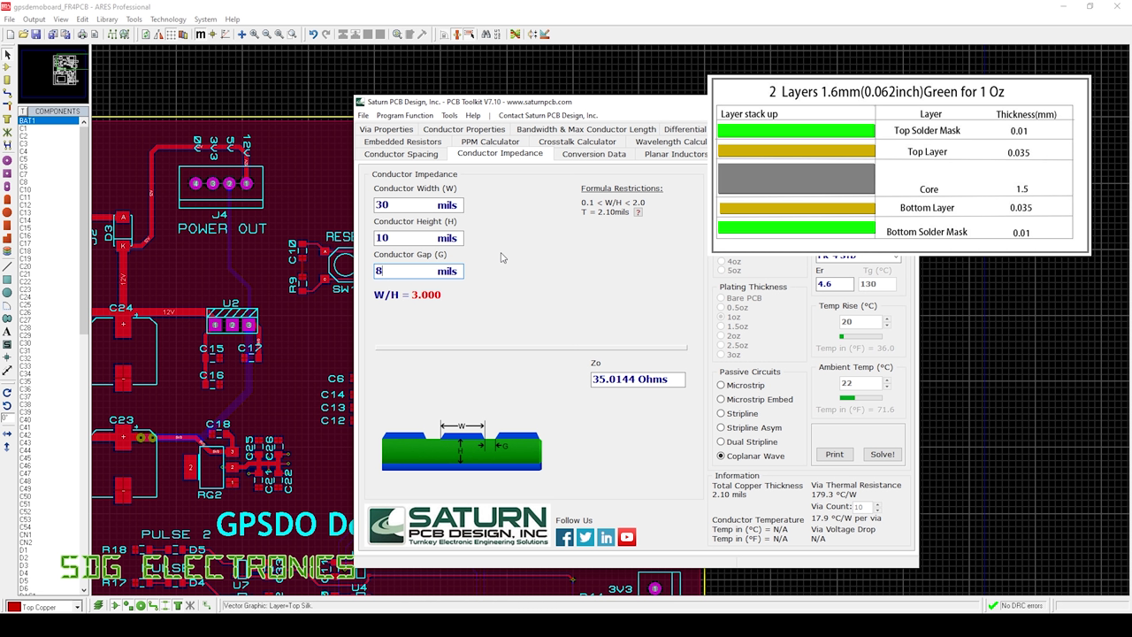
Enter 59 mils as the coplanar conductor height in Saturn PCB Toolkit.
key("shift+Tab")
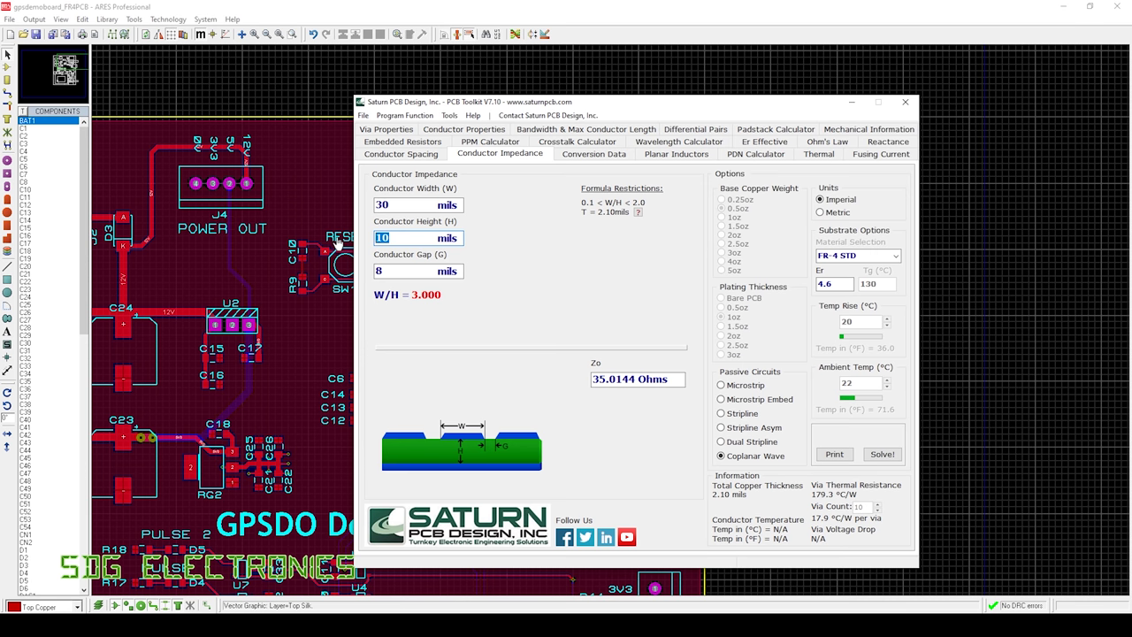
type("59")
key("shift+Tab")
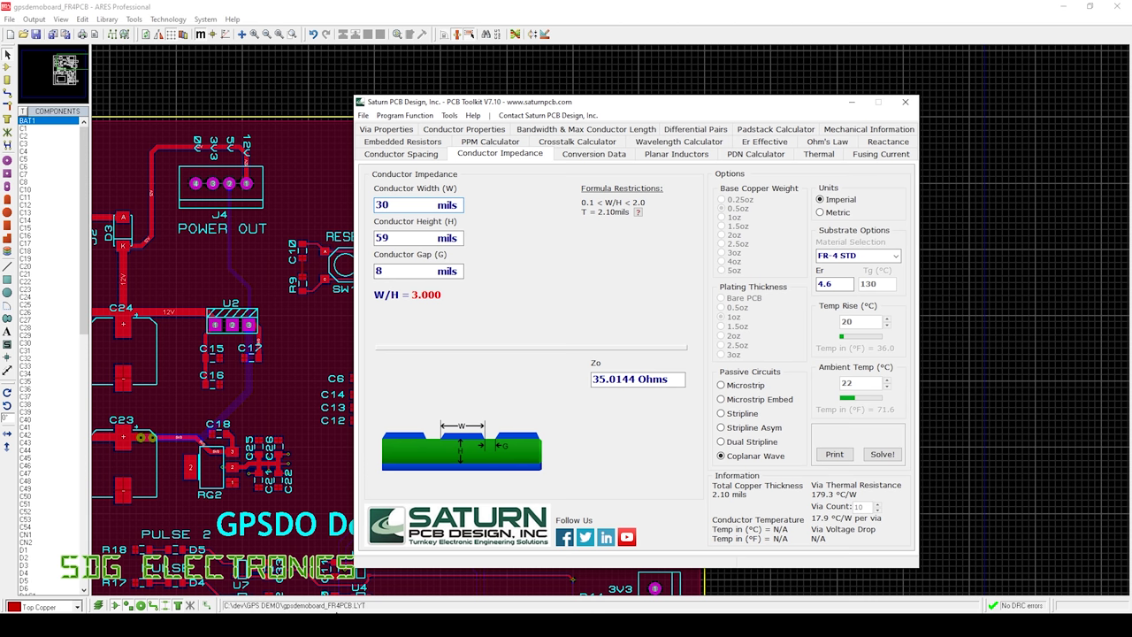
left_click(305, 624)
Price the board at 3/3mil min track/spacing, then revert to 6/6mil for US$66 total.
left_click(421, 585)
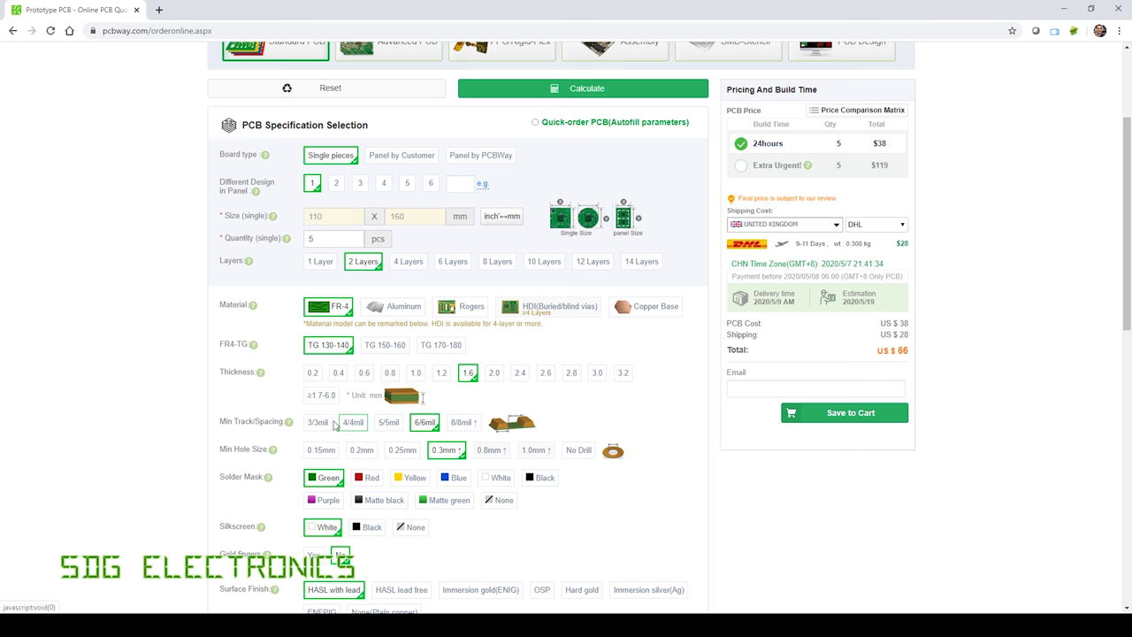
left_click(319, 423)
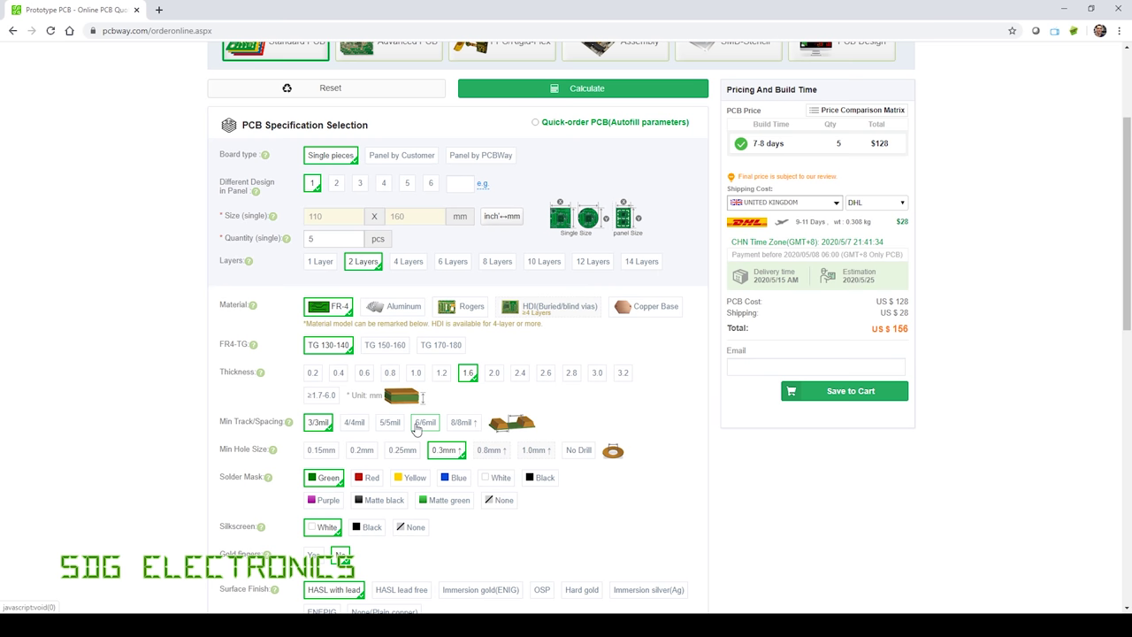
left_click(419, 426)
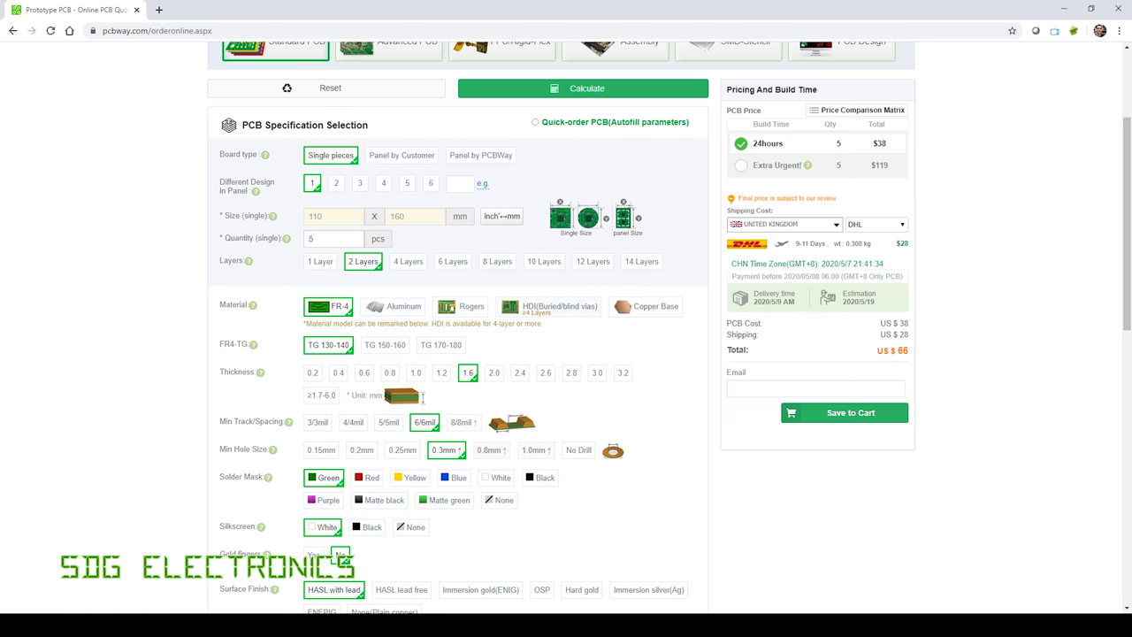
Set the conductor gap to 6 mils and recalculate the impedance.
key("alt+Tab")
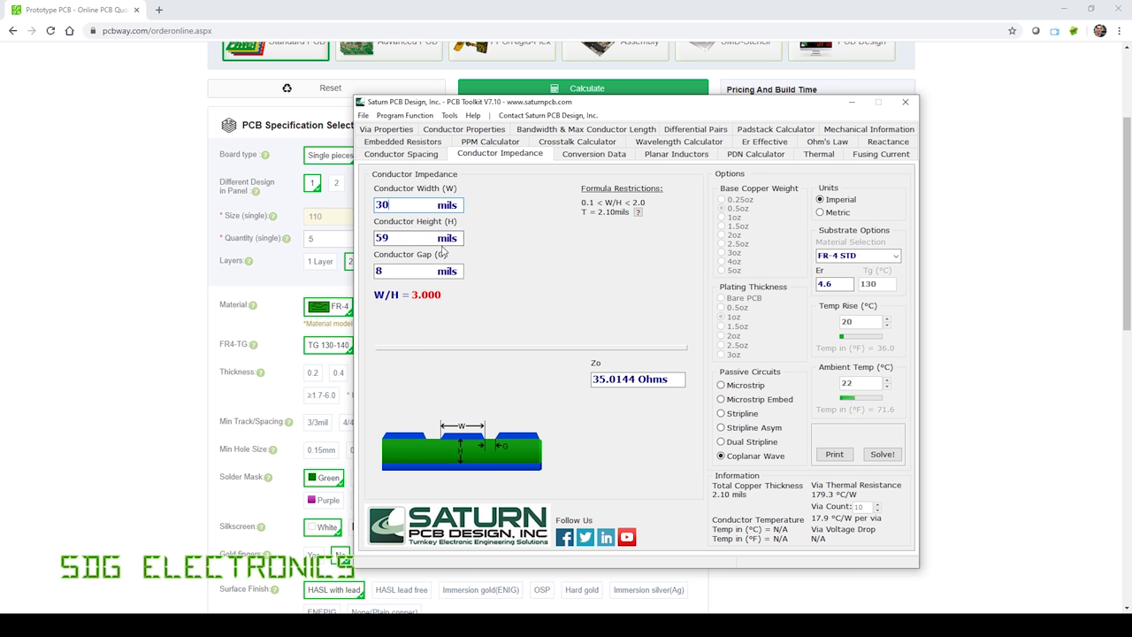
left_click_drag(404, 273, 368, 277)
left_click(881, 454)
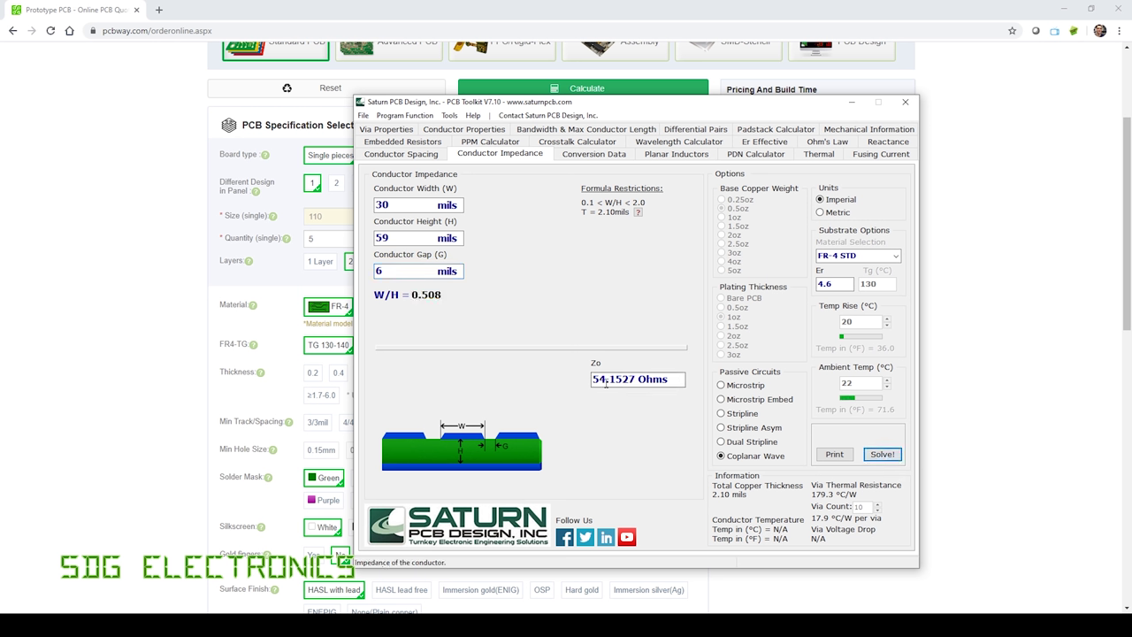
Try a 40-mil conductor width, then fine-tune to 39 mils for 49.9014 ohms.
double_click(400, 204)
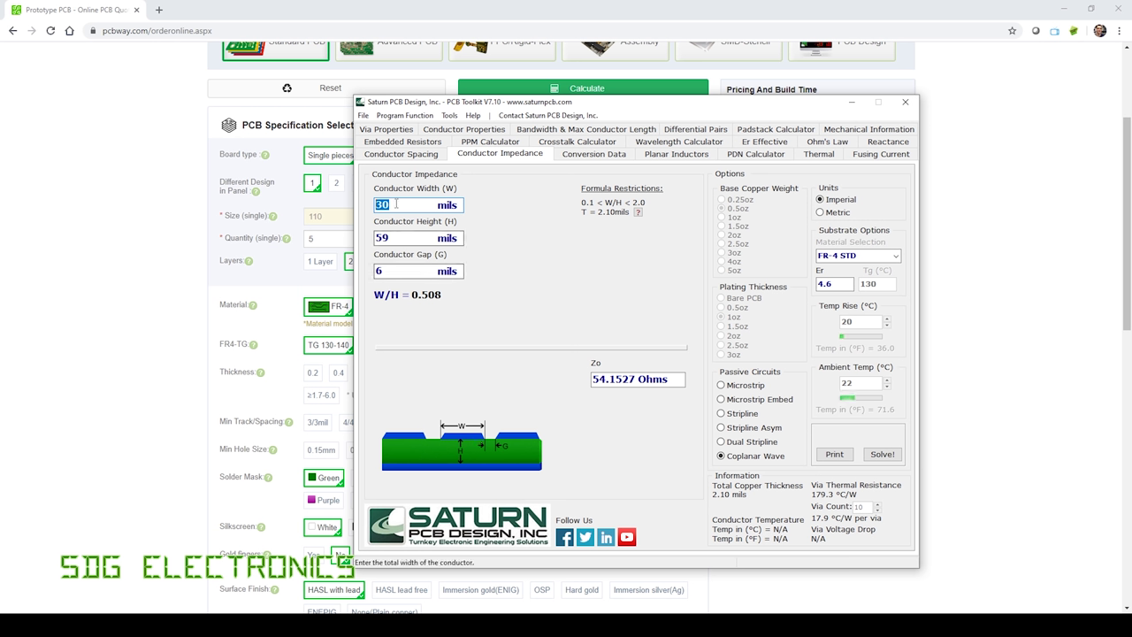
type("40")
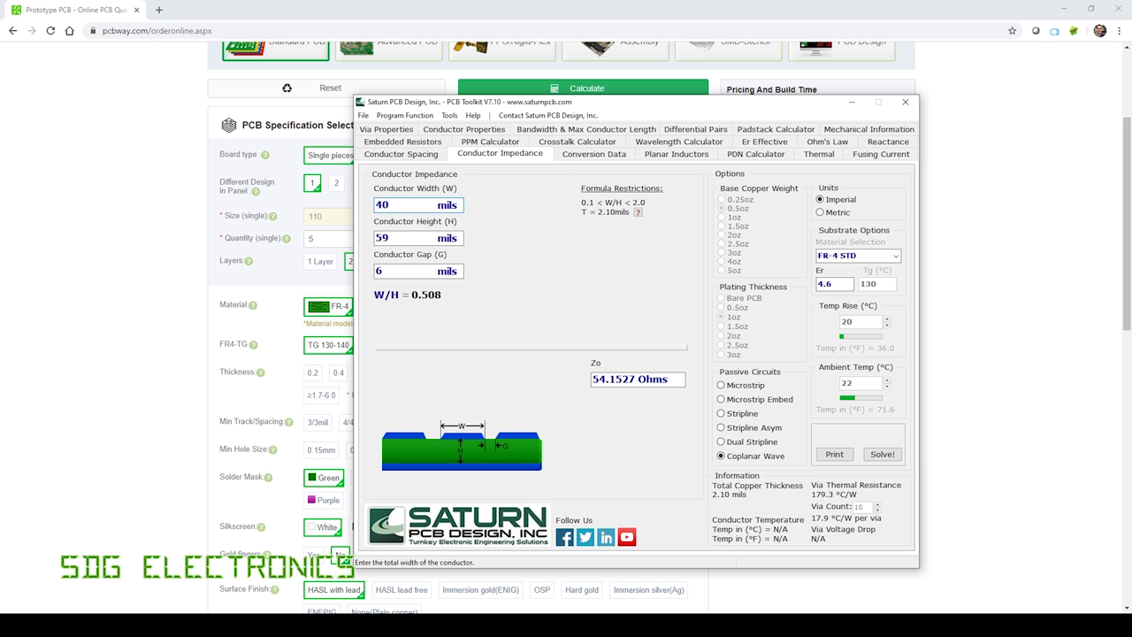
key("Return")
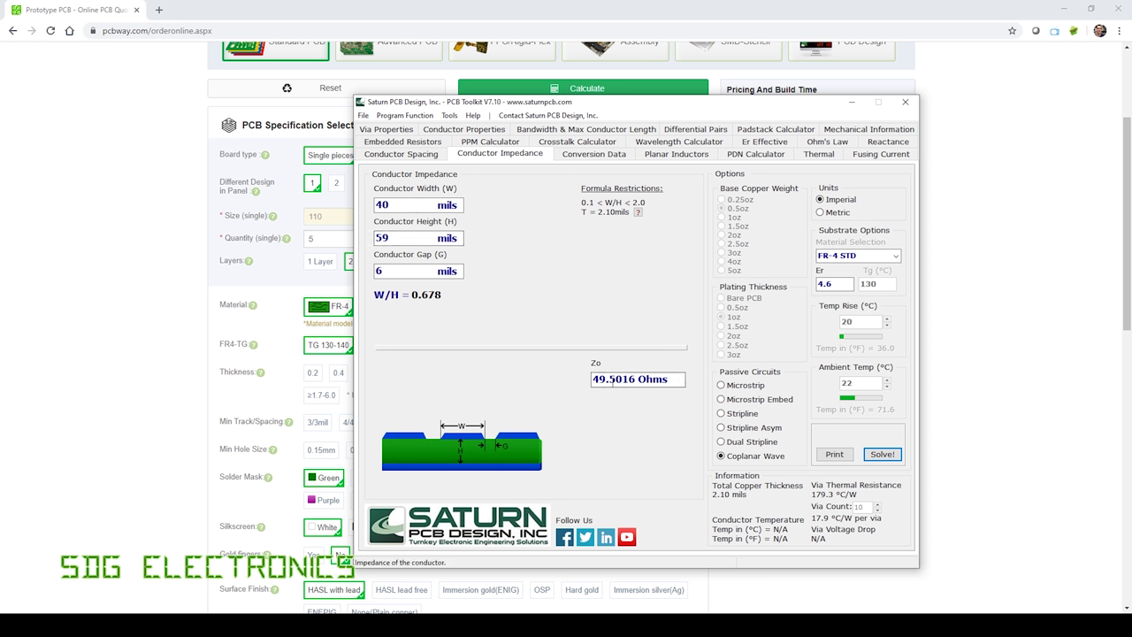
left_click(409, 204)
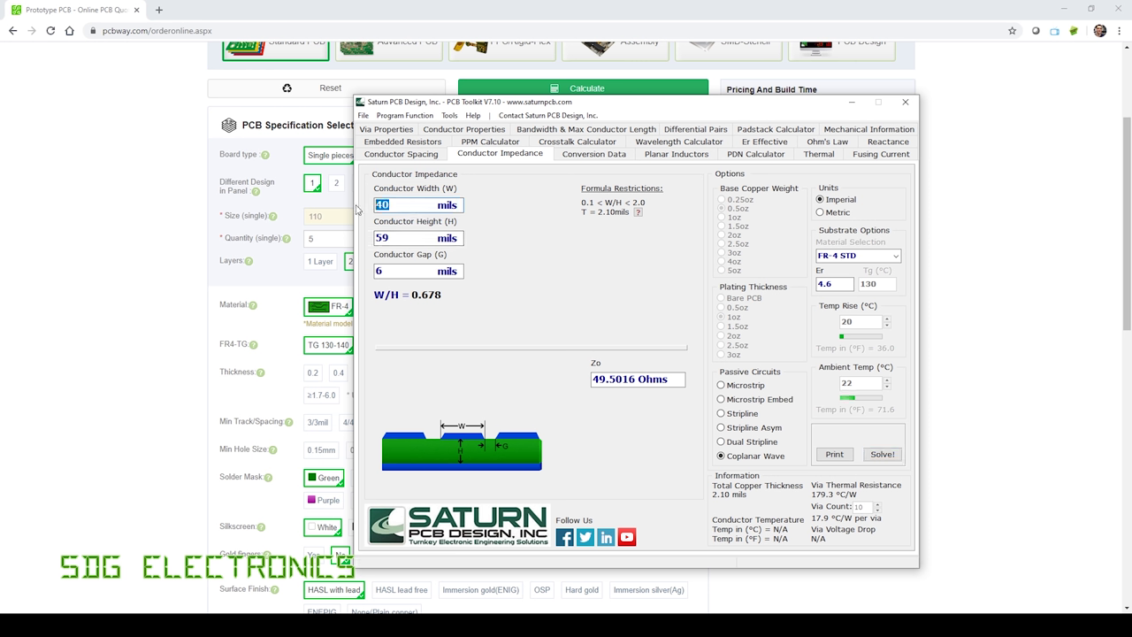
left_click(880, 454)
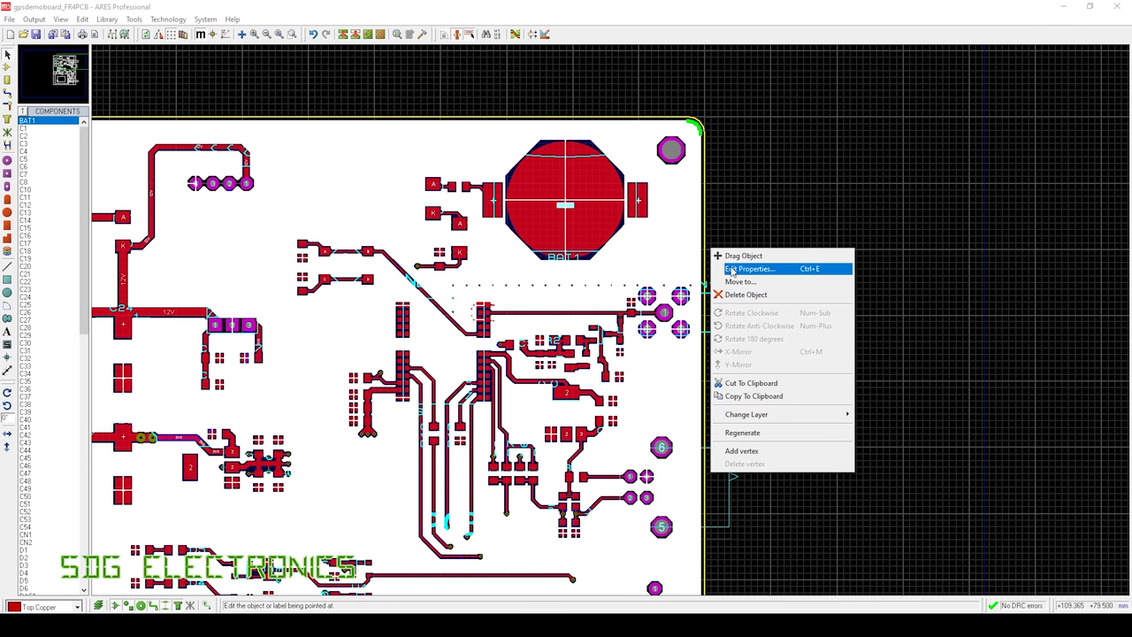
Inspect the GND=POWER zone's properties, cancel unchanged, and zoom in on the GPS_RF trace.
left_click(750, 270)
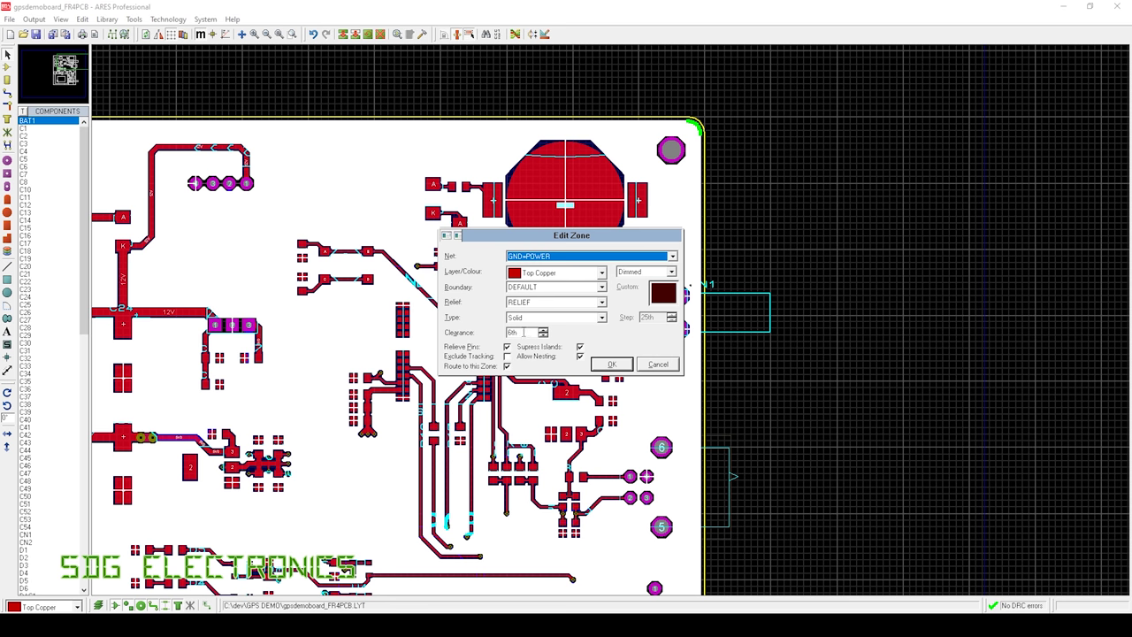
left_click(656, 365)
scroll(517, 313, "up", 1)
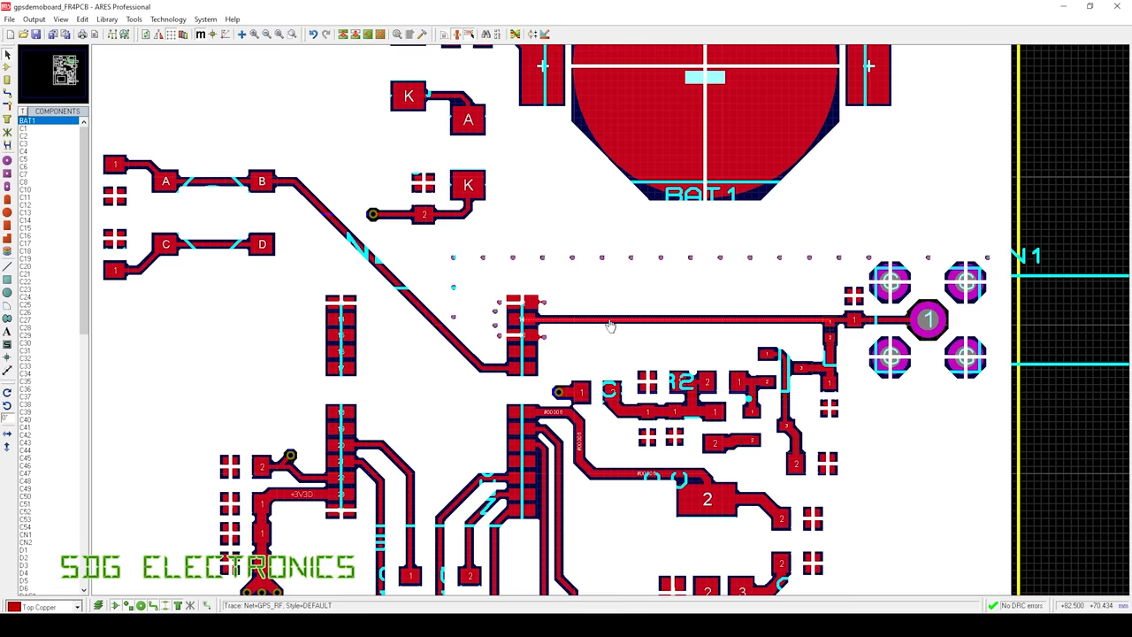
scroll(609, 325, "up", 1)
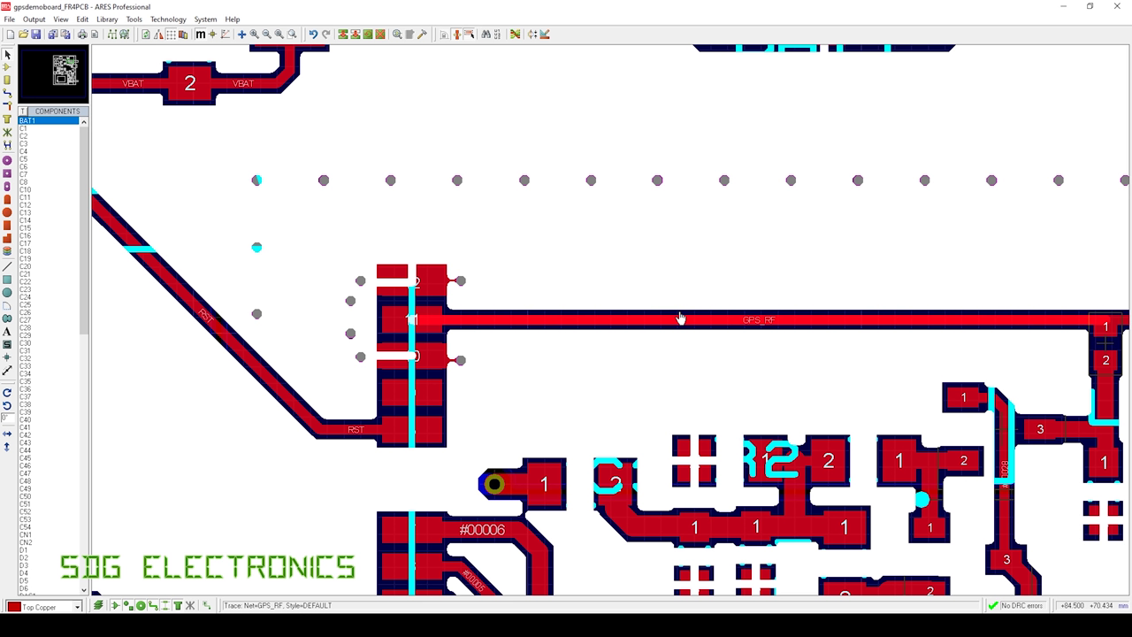
scroll(580, 318, "down", 1)
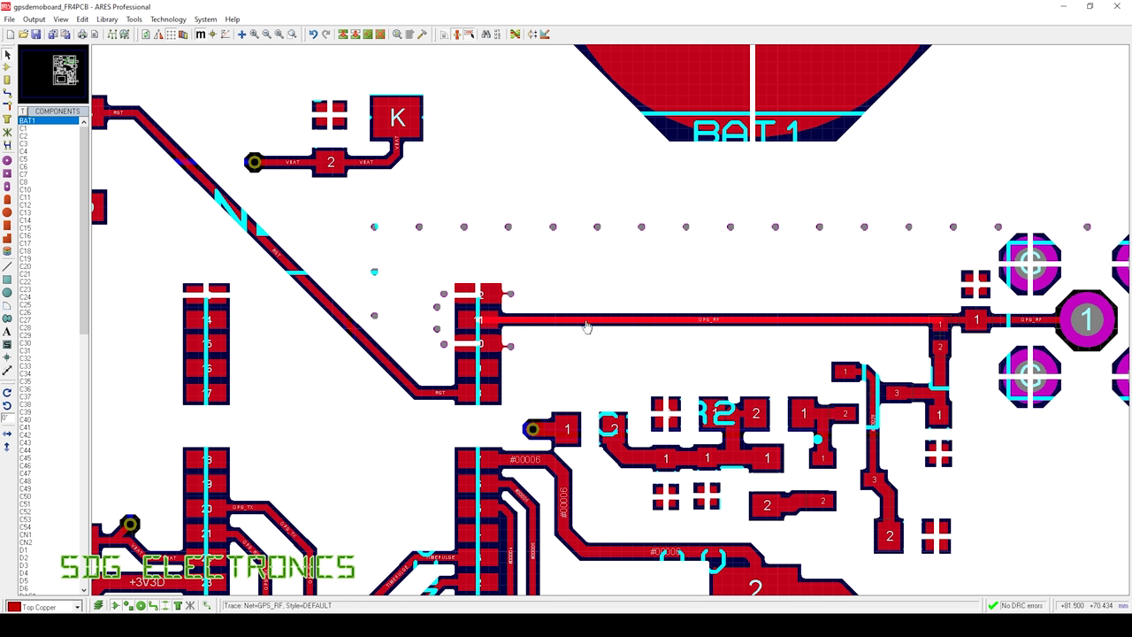
right_click(598, 320)
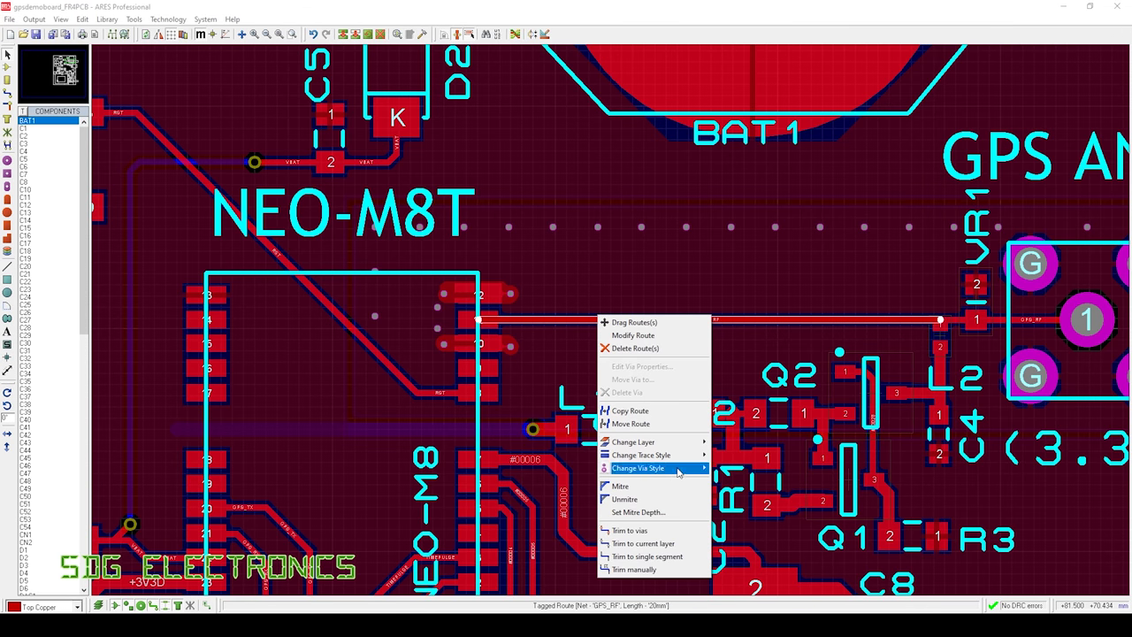
mouse_move(680, 471)
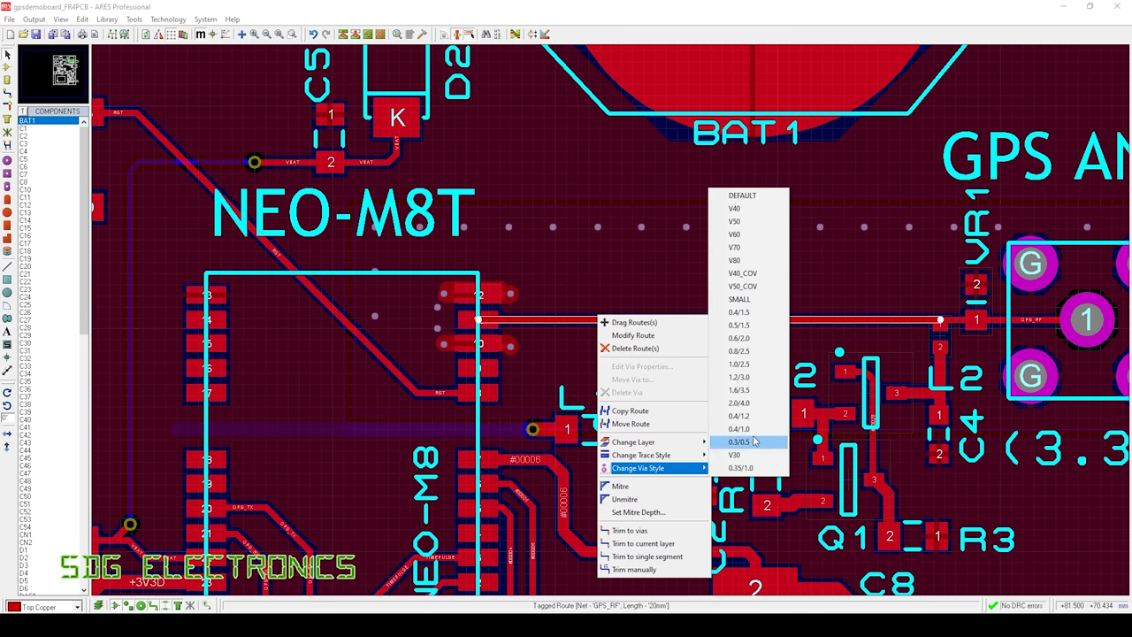
key("Escape")
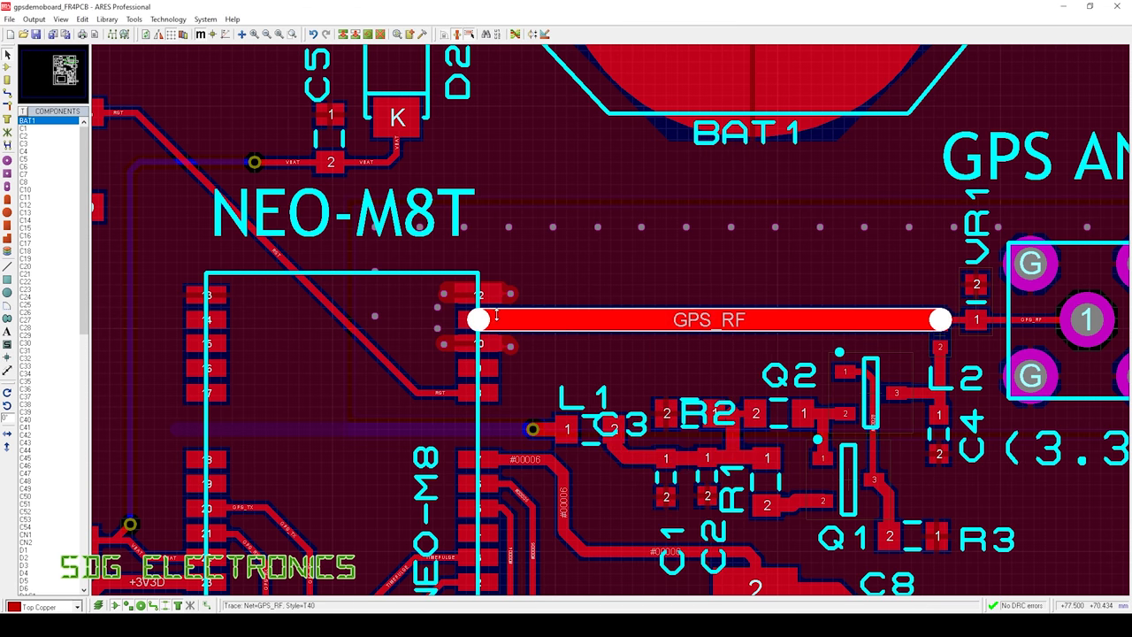
scroll(498, 319, "up", 2)
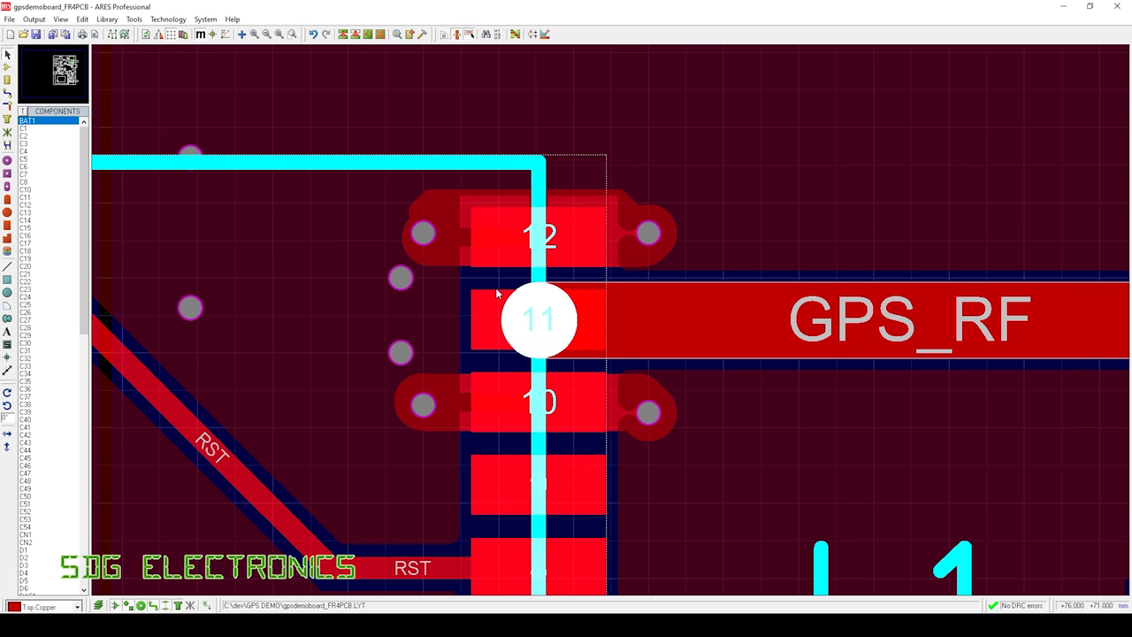
key("alt+Tab")
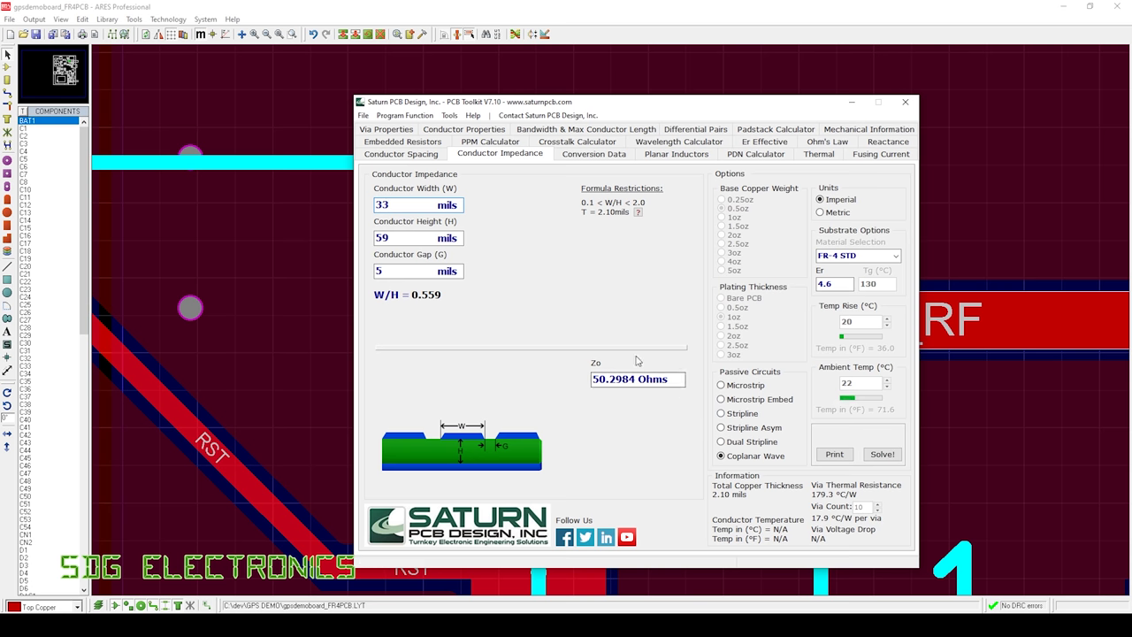
left_click(869, 9)
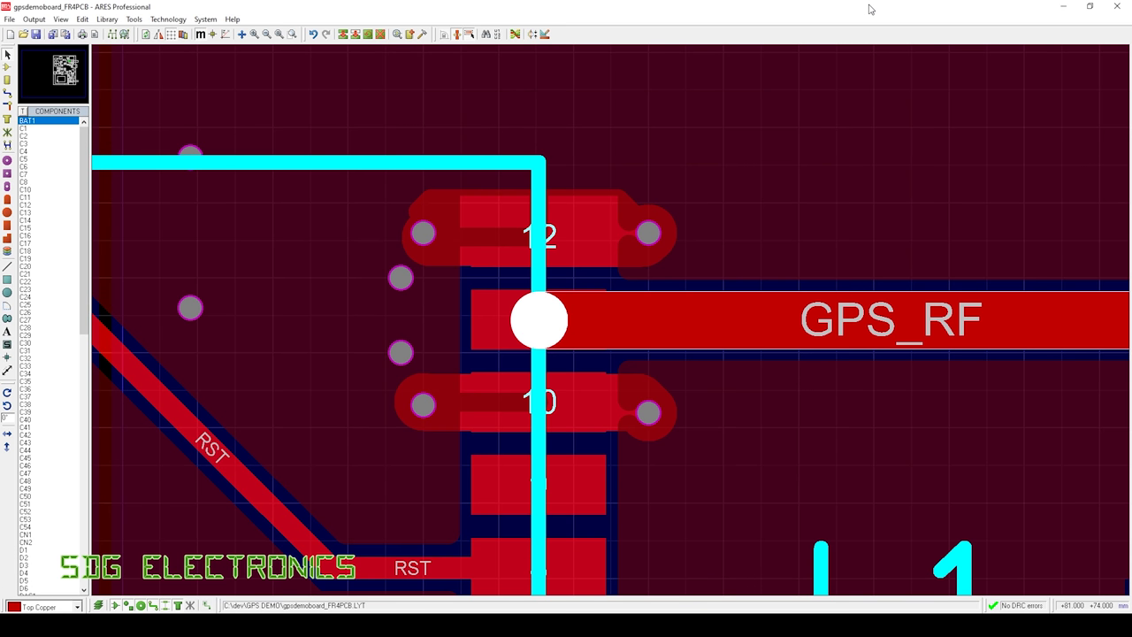
Zoom out on the gpsdemoboard layout to show the stitched GPS_RF trace, CN1 and BAT1.
scroll(844, 279, "down", 3)
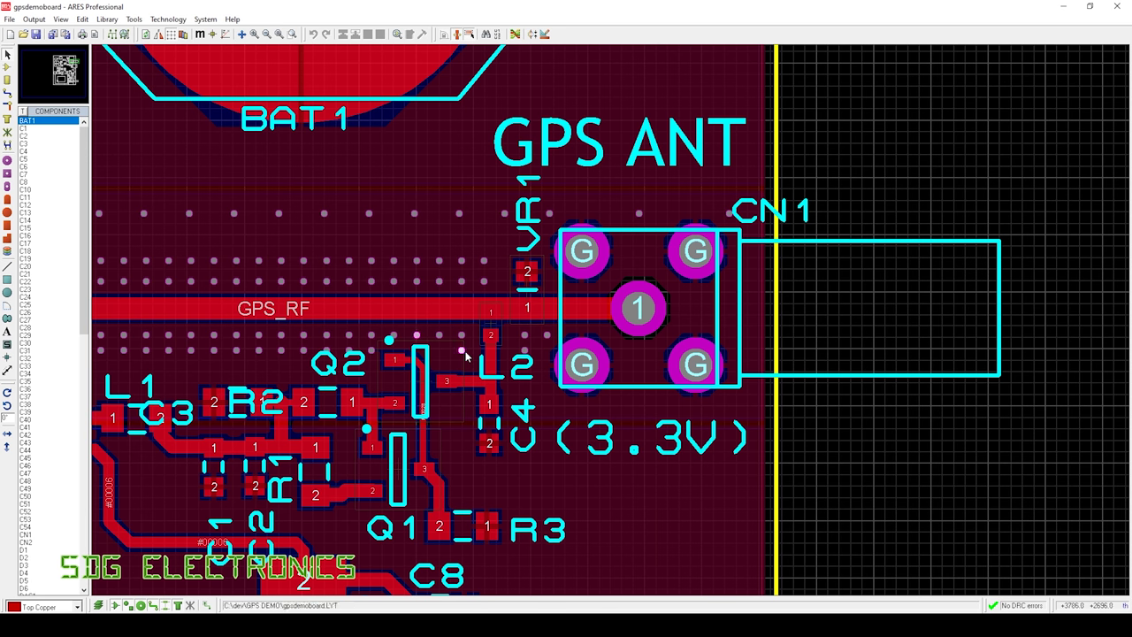
Switch the Saturn substrate to RO4350 (Er 3.66) for 55.1843 Ohms, then select the conductor width value.
key("alt+Tab")
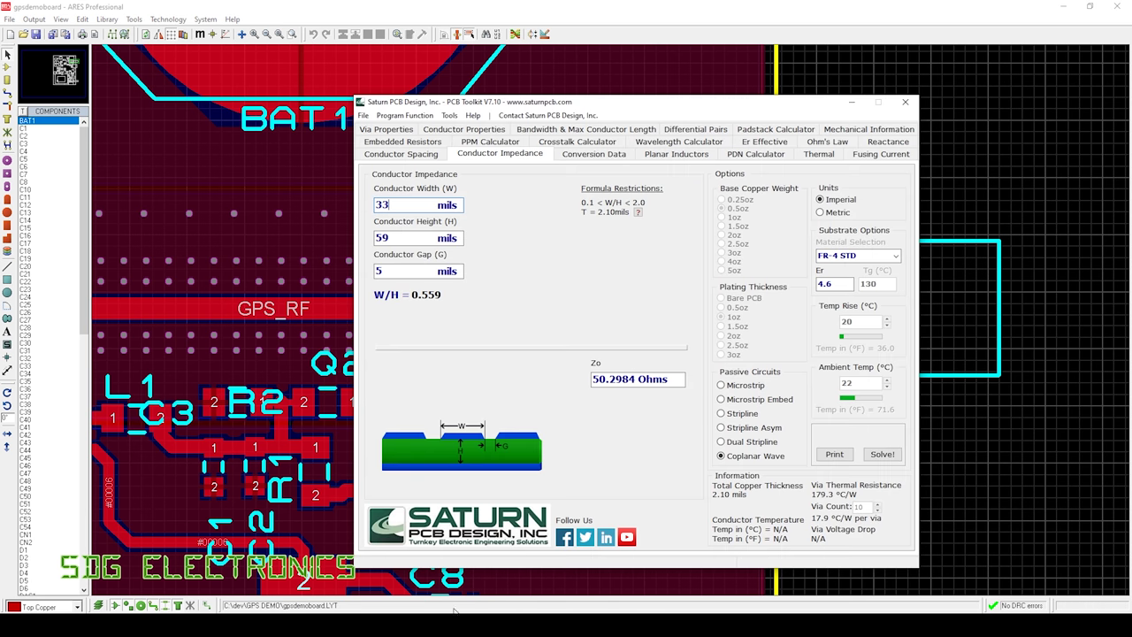
left_click(895, 255)
left_click_drag(899, 280, 898, 294)
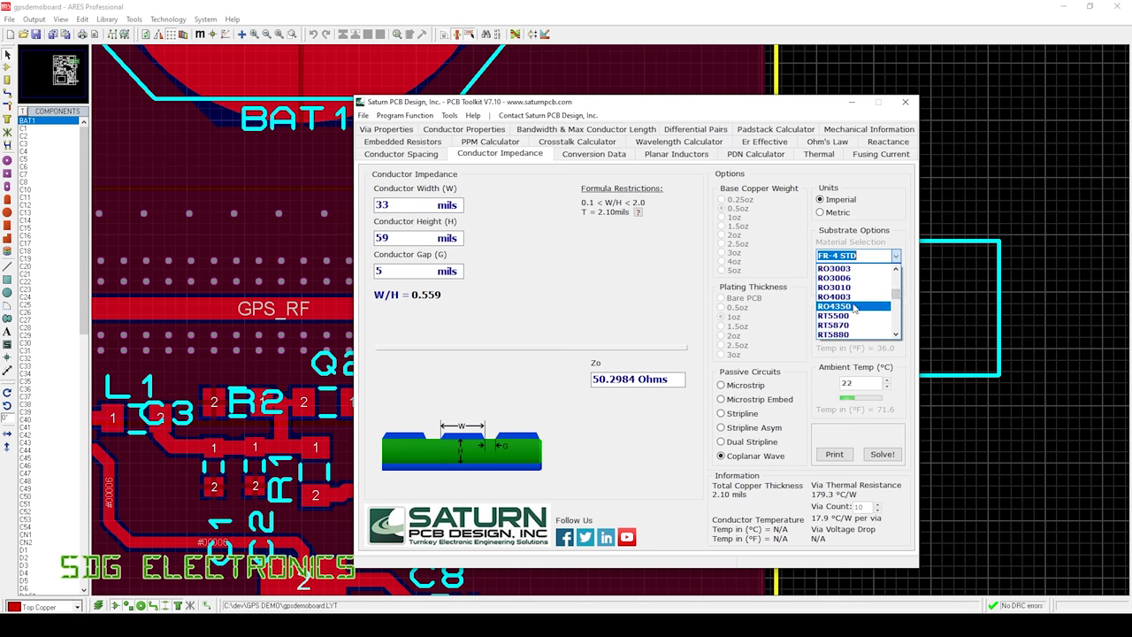
left_click(854, 307)
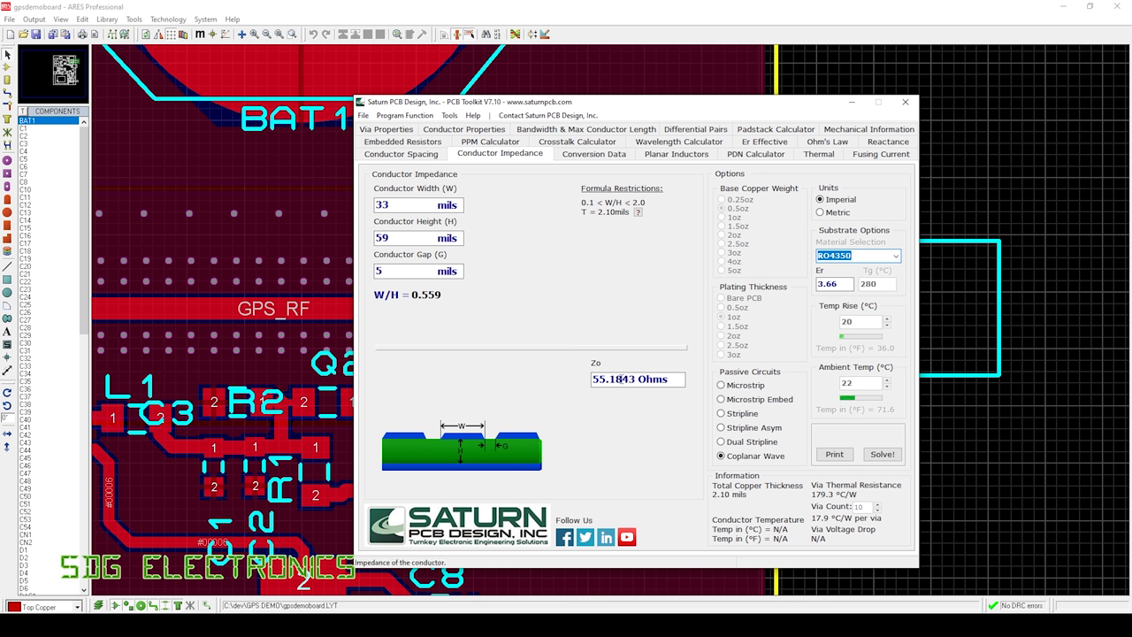
double_click(389, 205)
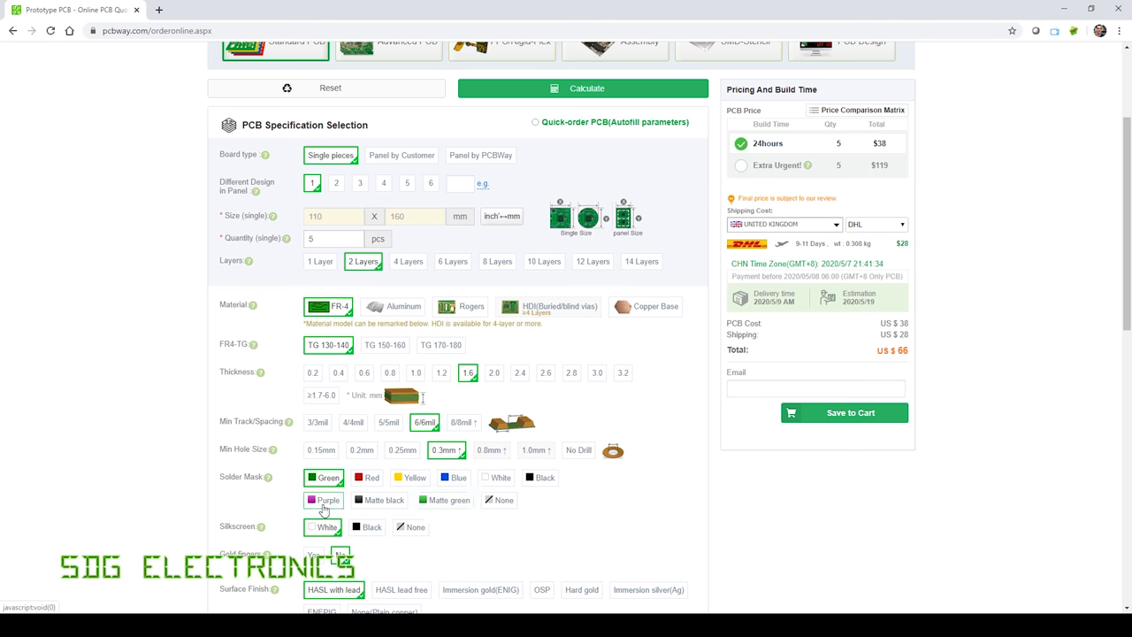
Choose a Purple solder mask and Immersion gold (ENIG) finish on PCBWay, totalling US$116.
left_click(324, 501)
scroll(335, 442, "down", 2)
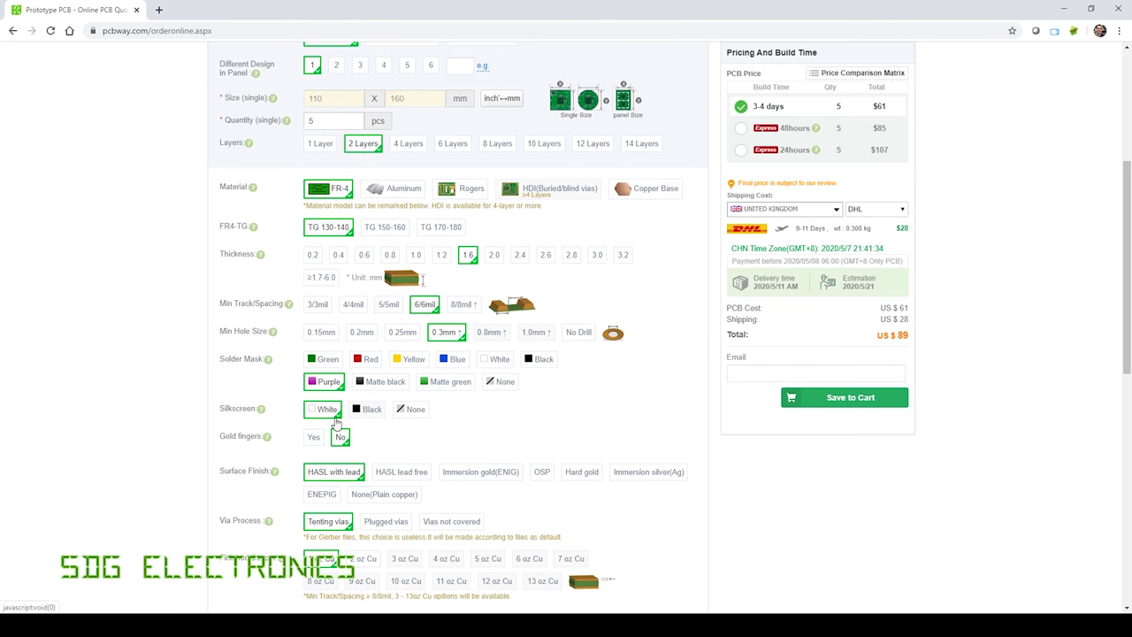
left_click(484, 475)
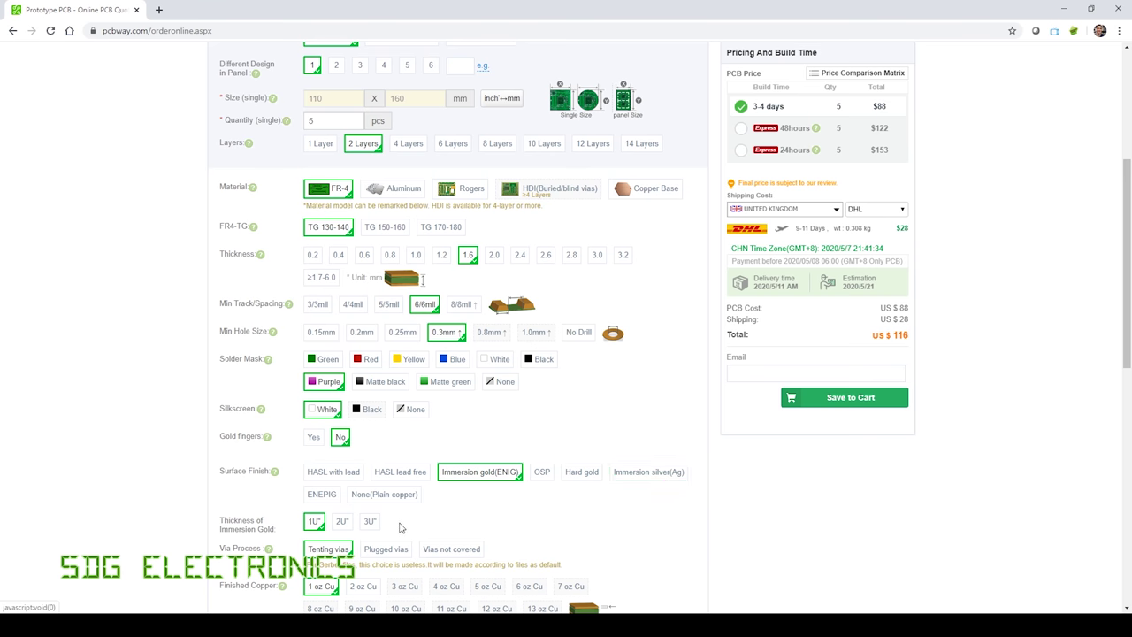
scroll(402, 528, "down", 2)
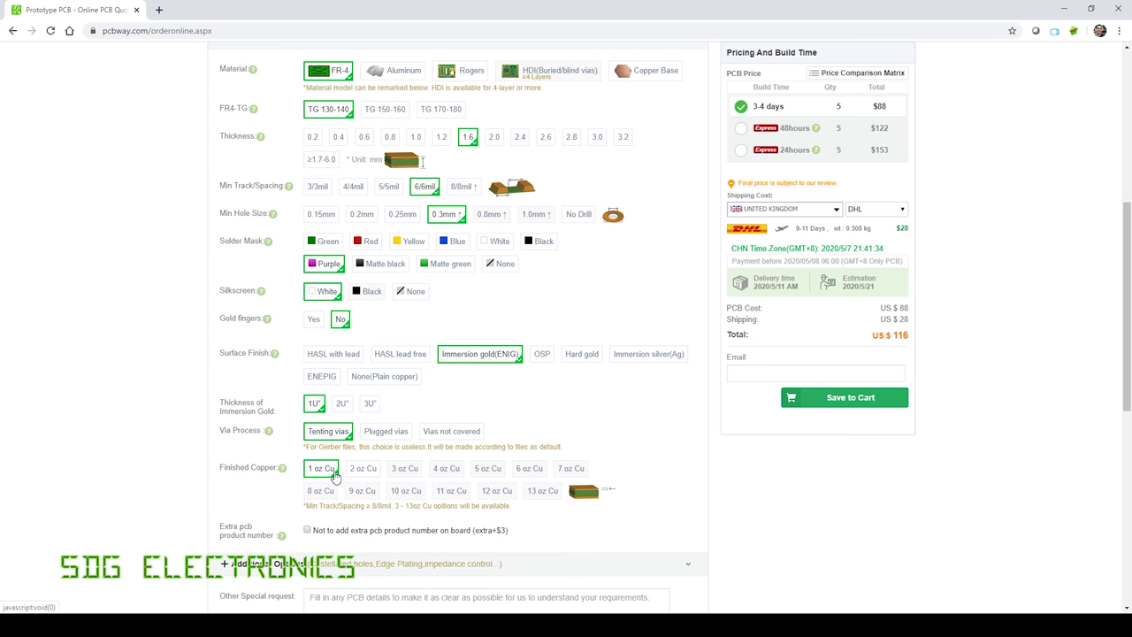
key("alt+Tab")
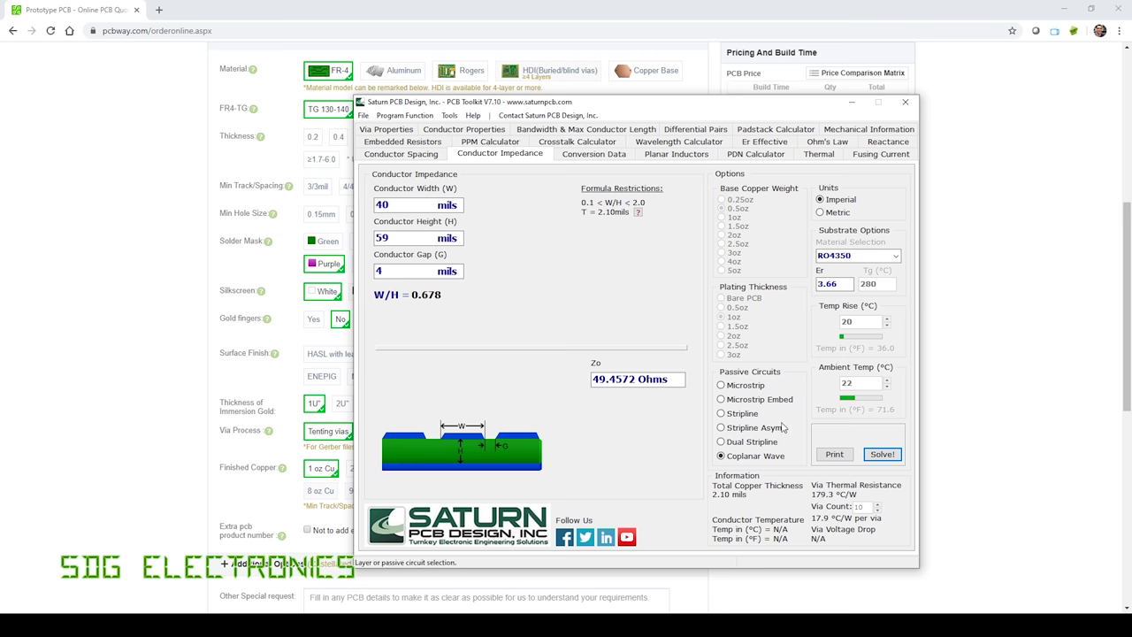
Recalculate as a plain Microstrip with 3oz plating for 88.3262 Ohms, then minimize Saturn.
left_click(721, 384)
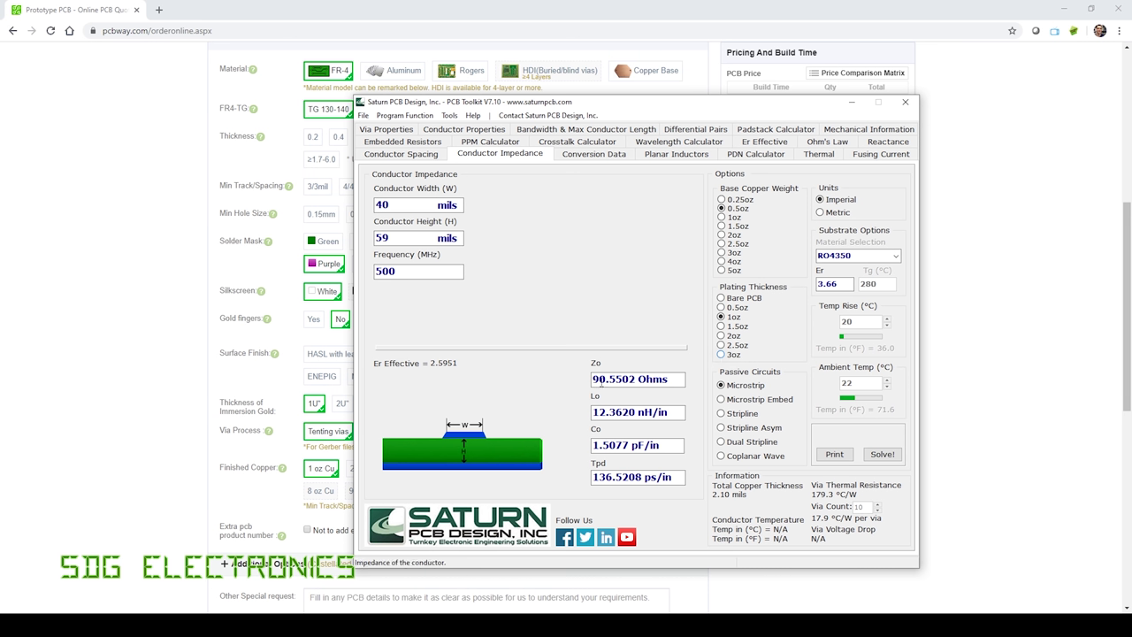
left_click(720, 354)
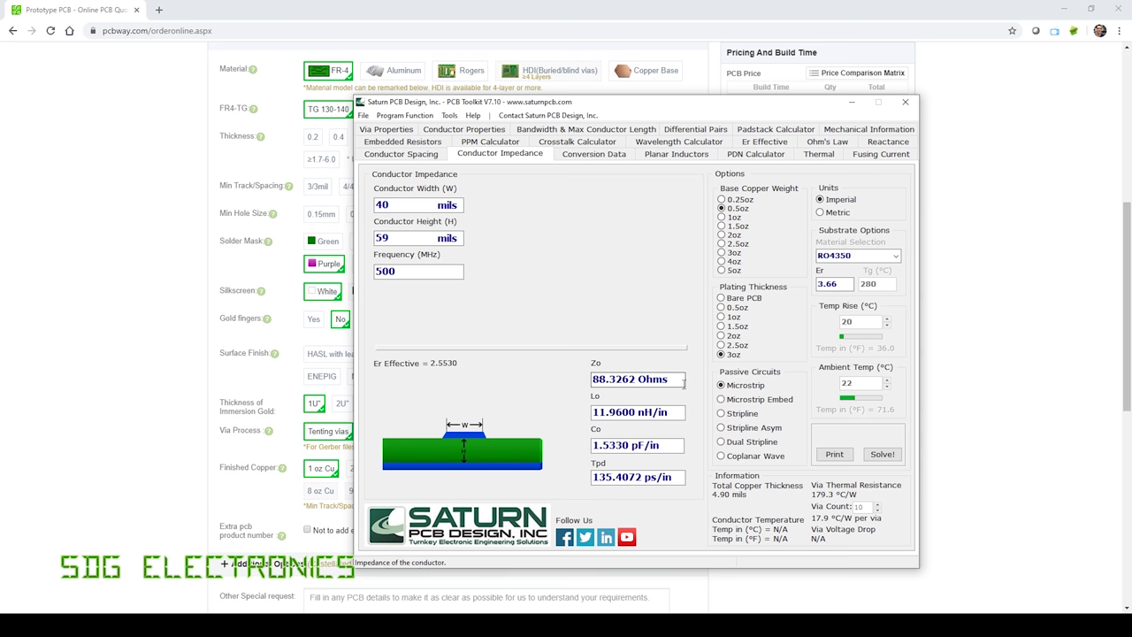
left_click(851, 101)
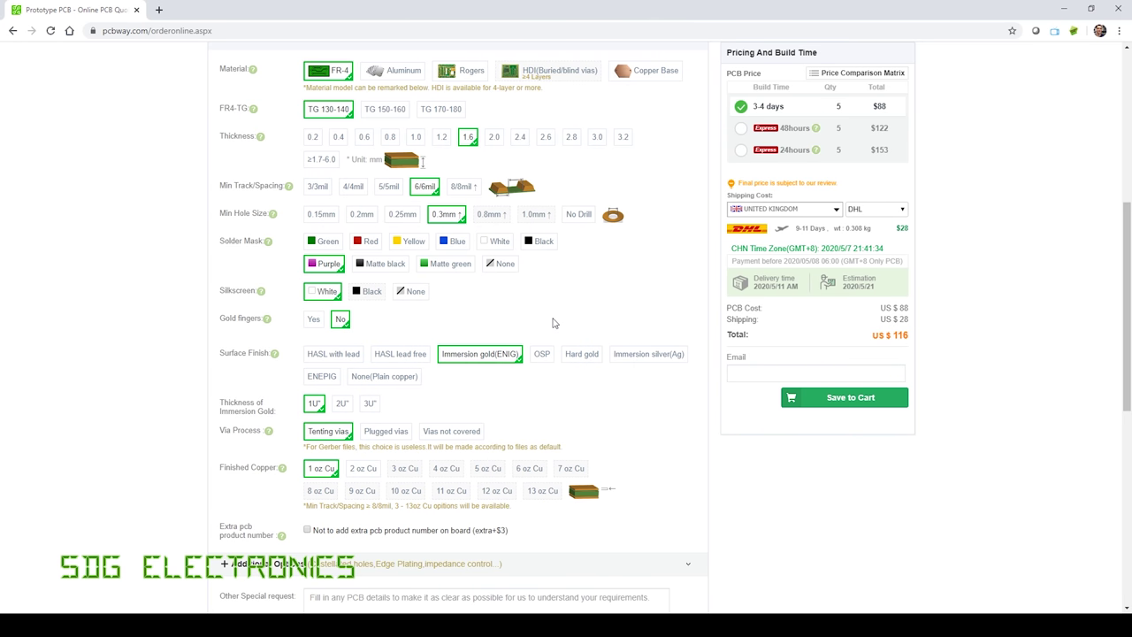
Add a Non-framework SMD-Stencil to the PCBWay order, raising the total to US$126.
scroll(512, 466, "down", 3)
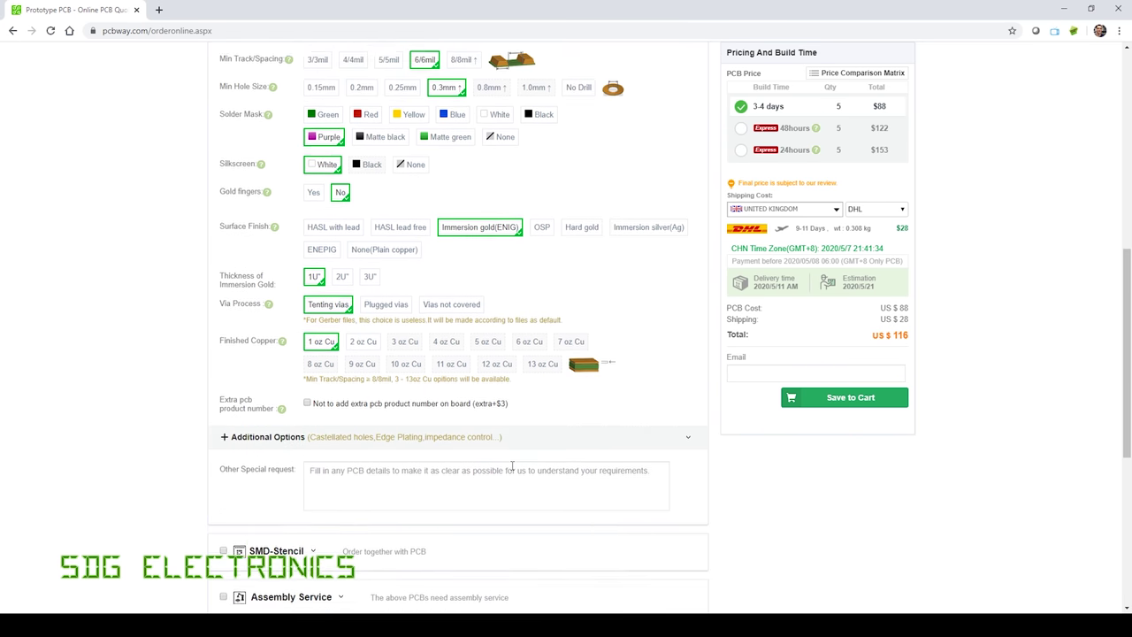
left_click(223, 443)
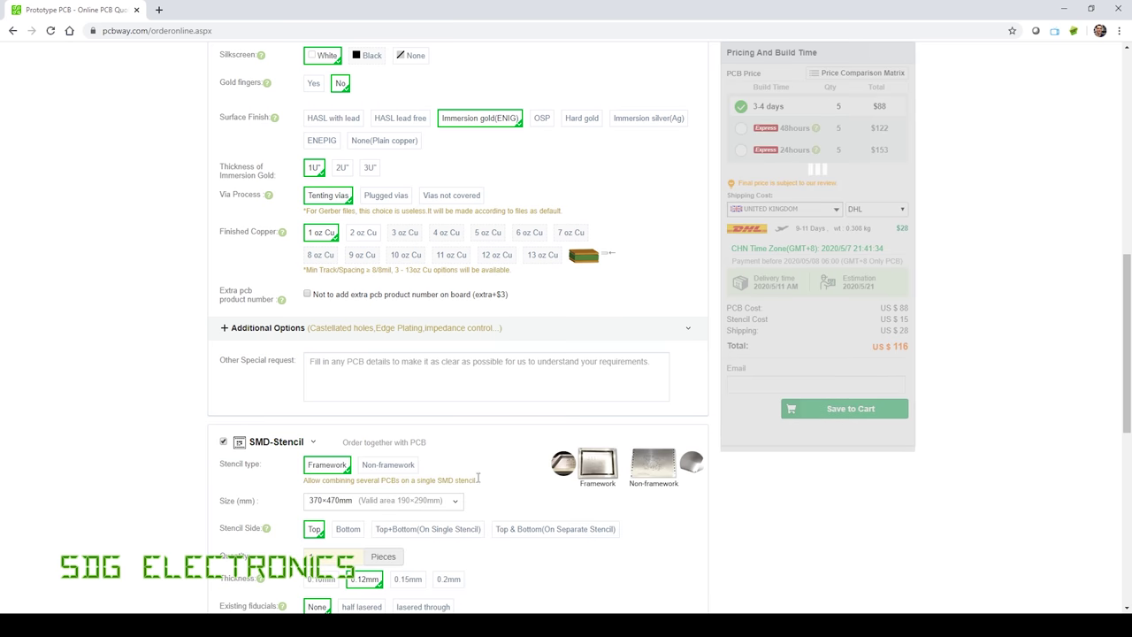
scroll(481, 480, "down", 1)
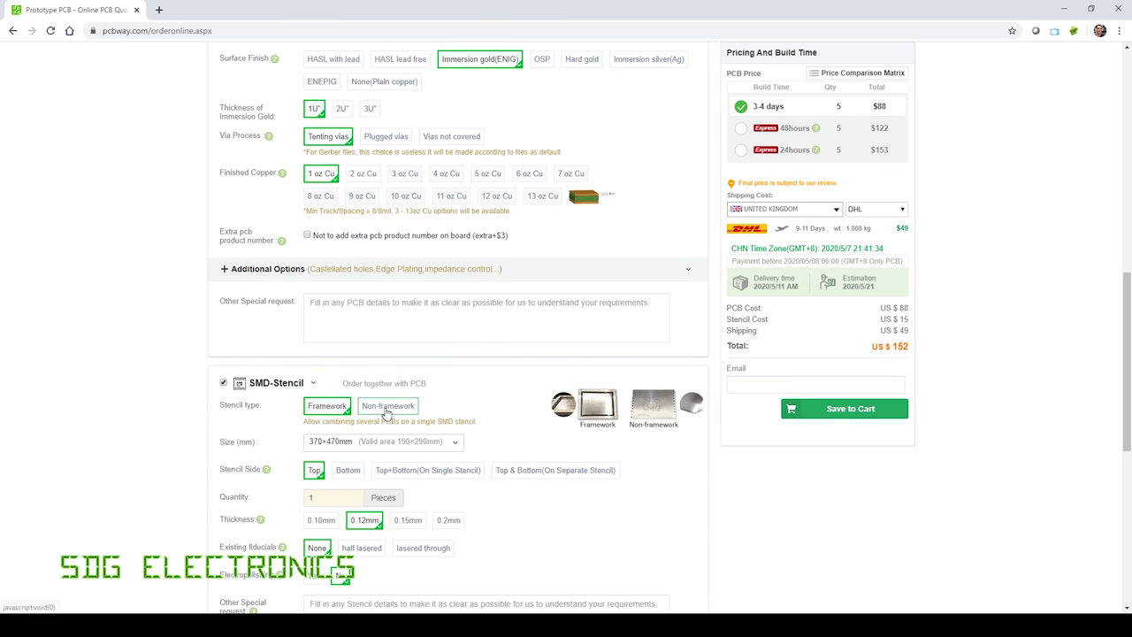
left_click(386, 410)
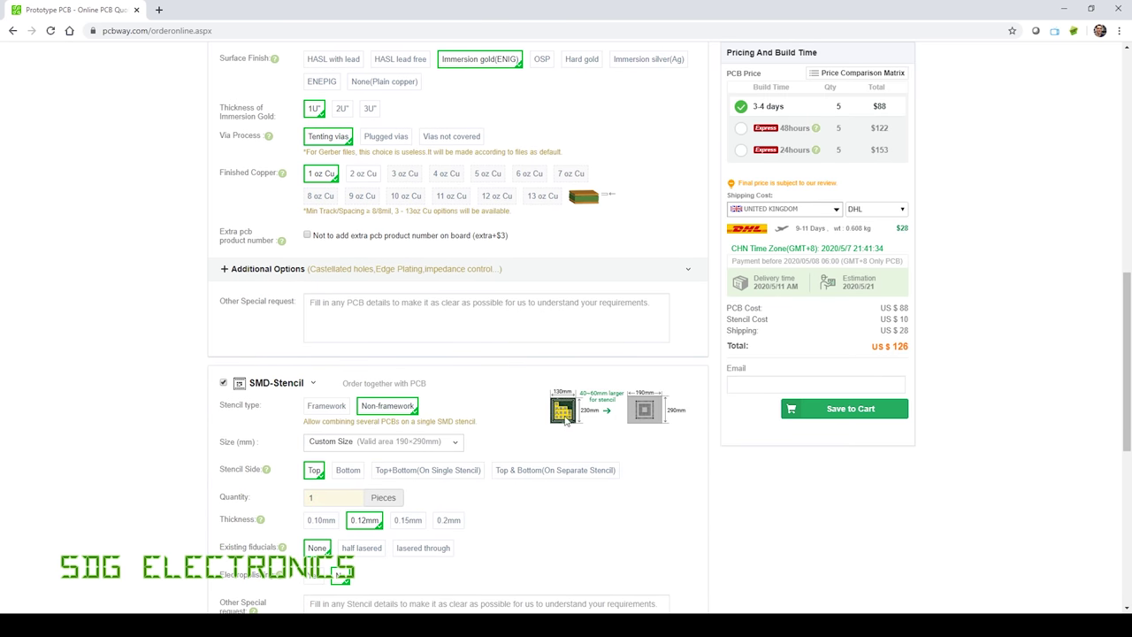
scroll(504, 493, "down", 2)
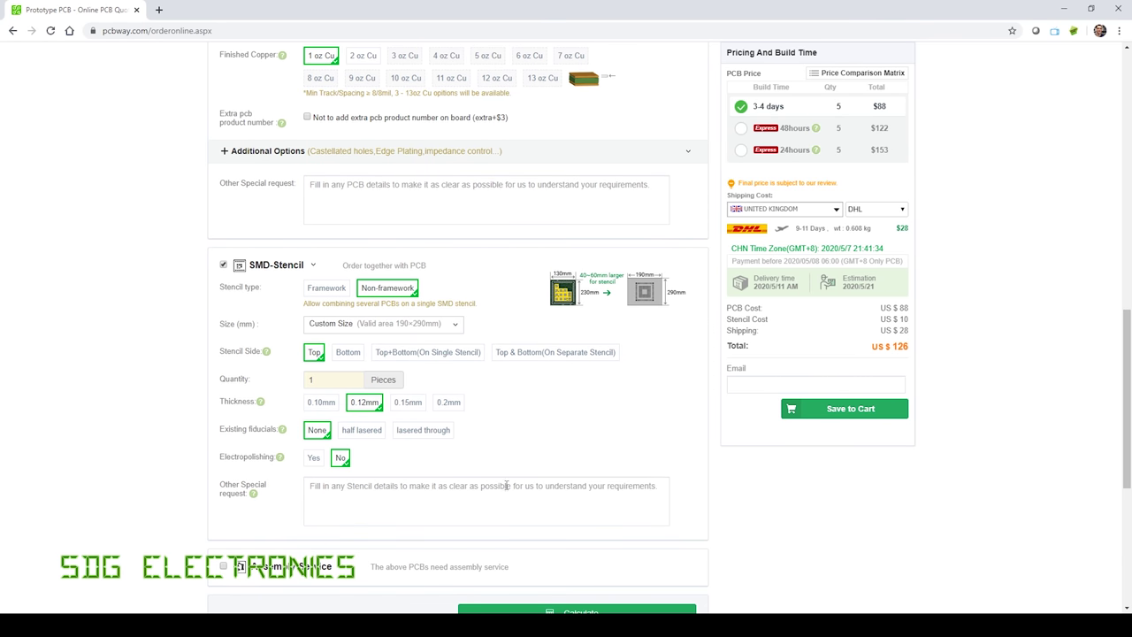
scroll(827, 434, "up", 2)
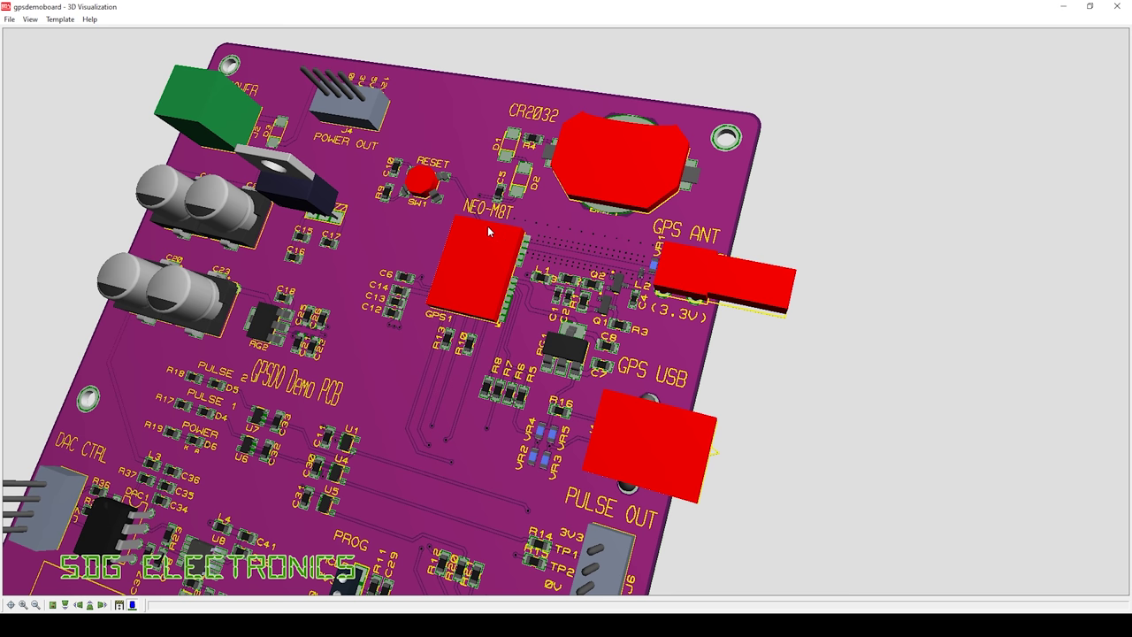
right_click_drag(548, 308, 567, 311, "shift")
scroll(566, 307, "down", 1, "ctrl")
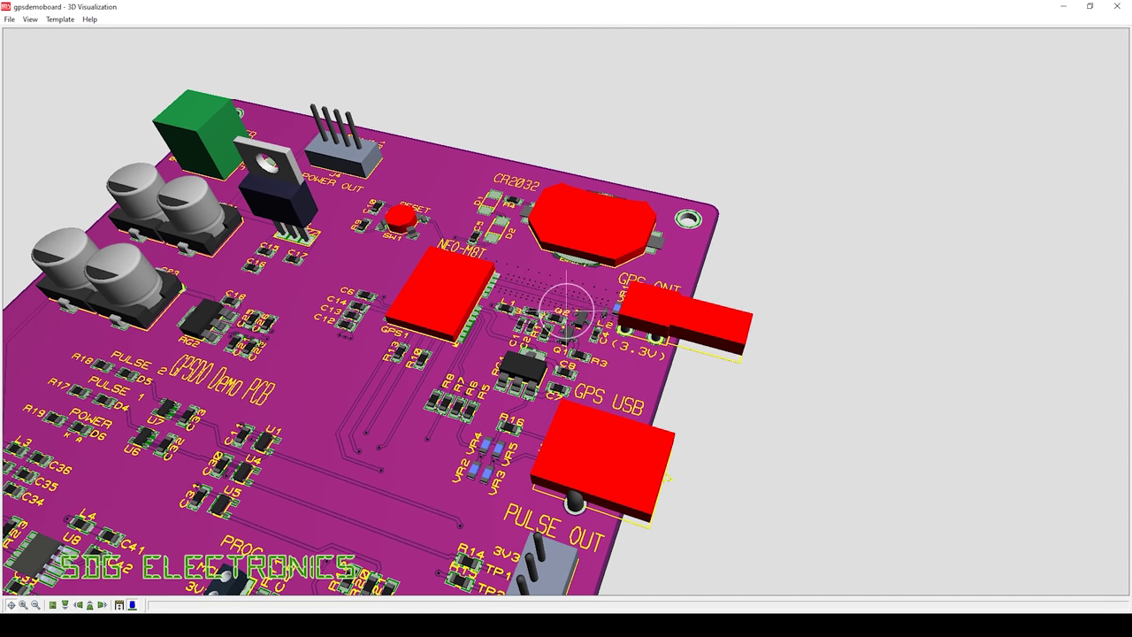
scroll(566, 307, "up", 5, "ctrl")
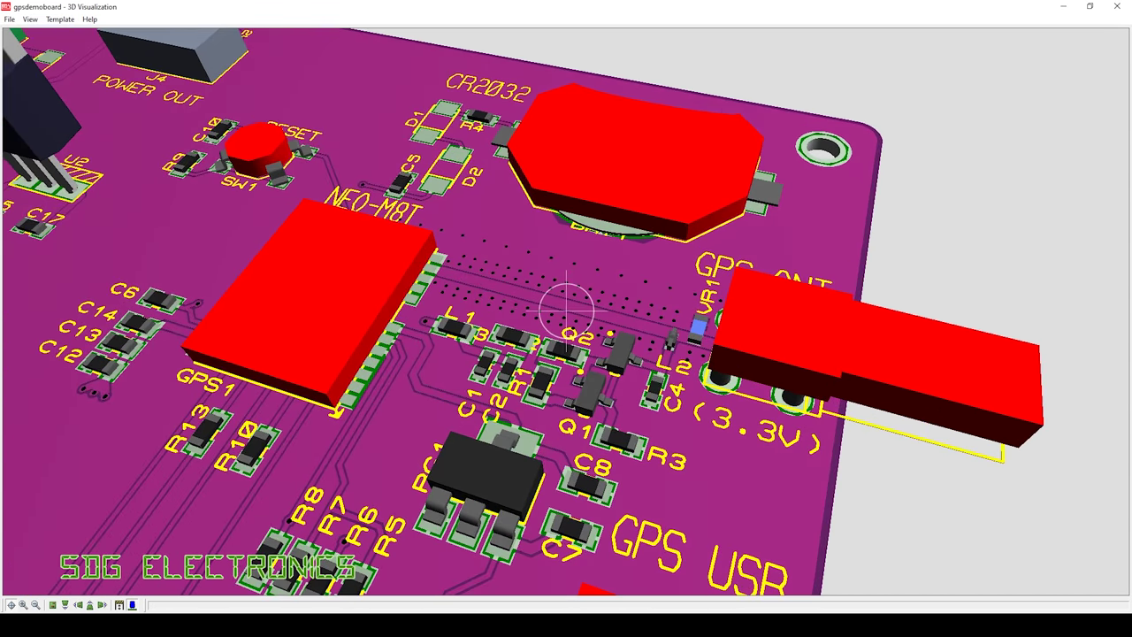